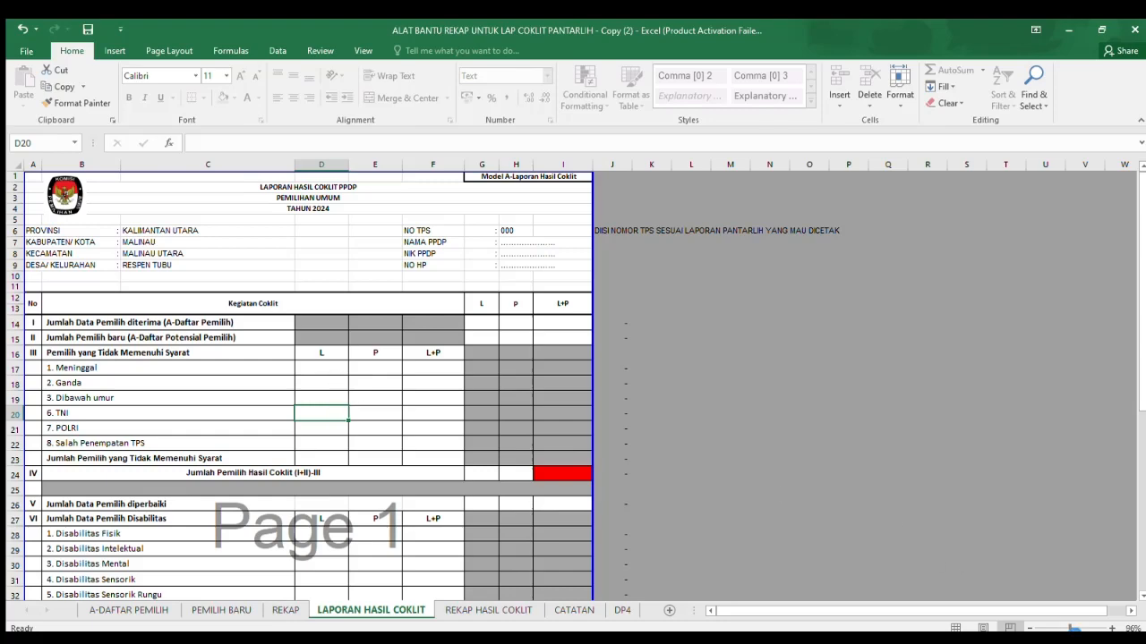
Step: Review the ineligible-voter categories on the LAPORAN HASIL COKLIT sheet and the empty voter table on the A-DAFTAR PEMILIH sheet
{"action": "left_click_drag", "start_coordinate": [1067, 628], "coordinate": [1072, 628]}
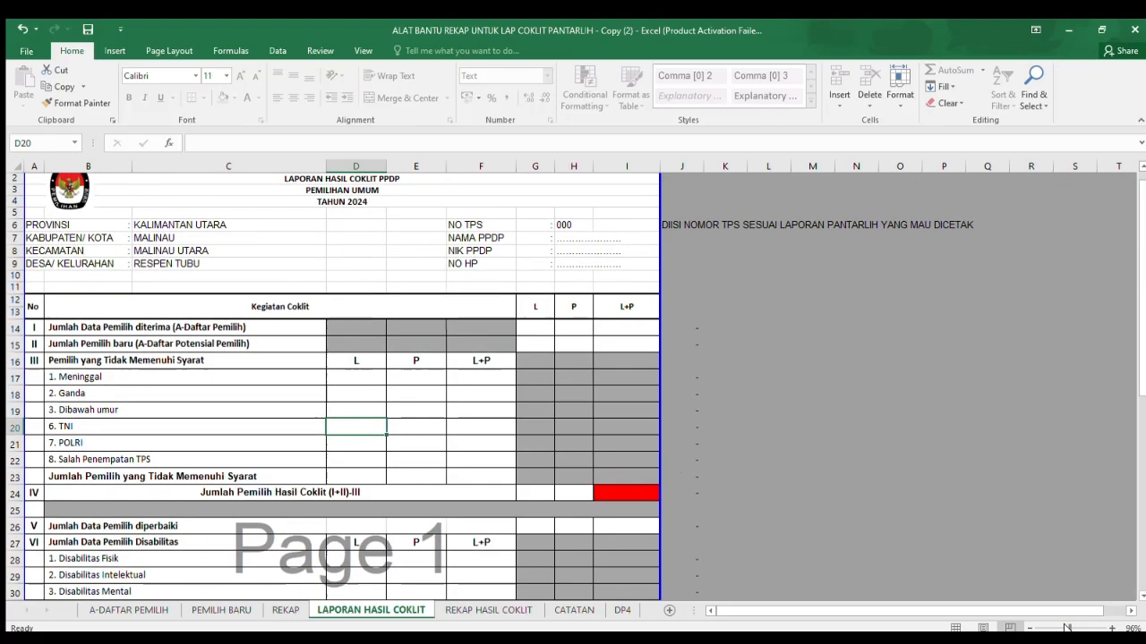
{"action": "left_click", "coordinate": [252, 428]}
{"action": "left_click", "coordinate": [225, 411]}
{"action": "left_click", "coordinate": [224, 381]}
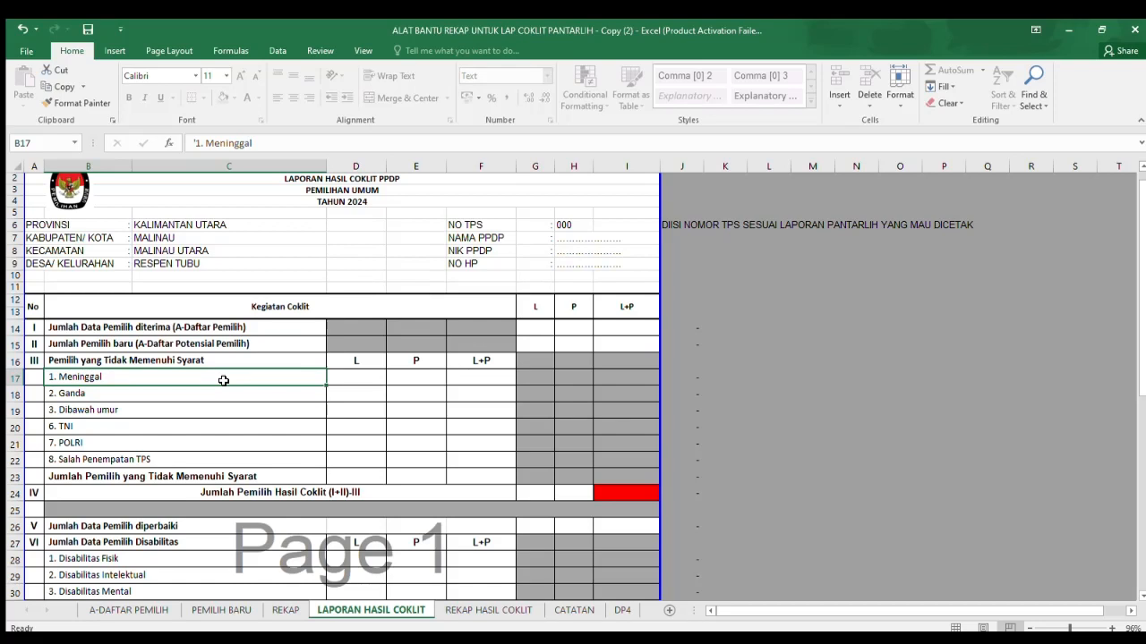
{"action": "left_click", "coordinate": [240, 393]}
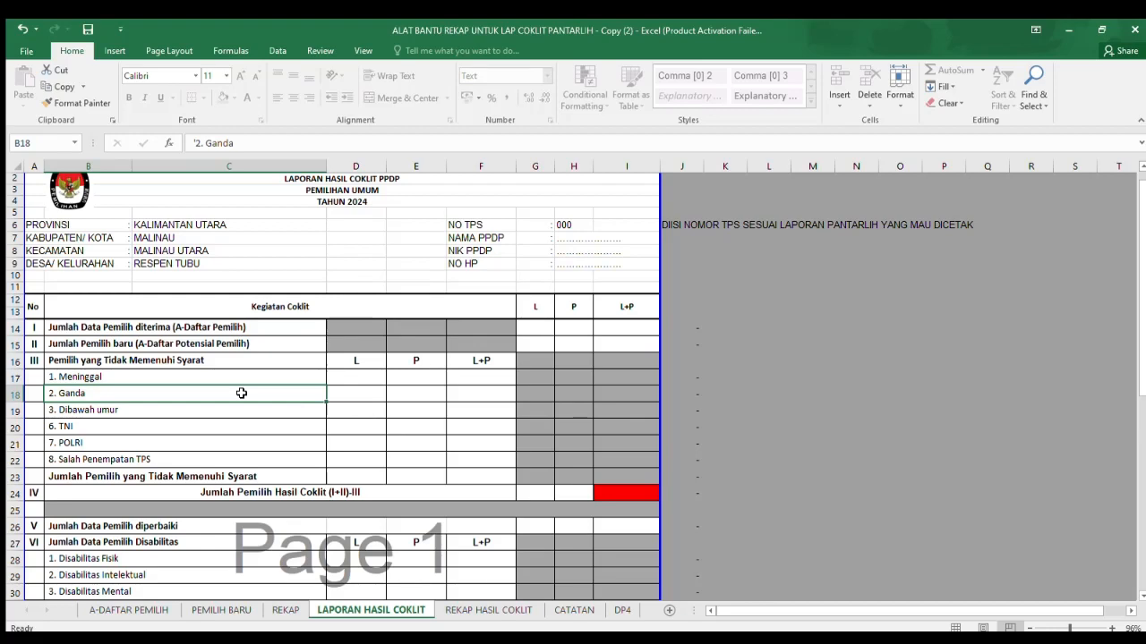
{"action": "left_click", "coordinate": [127, 611]}
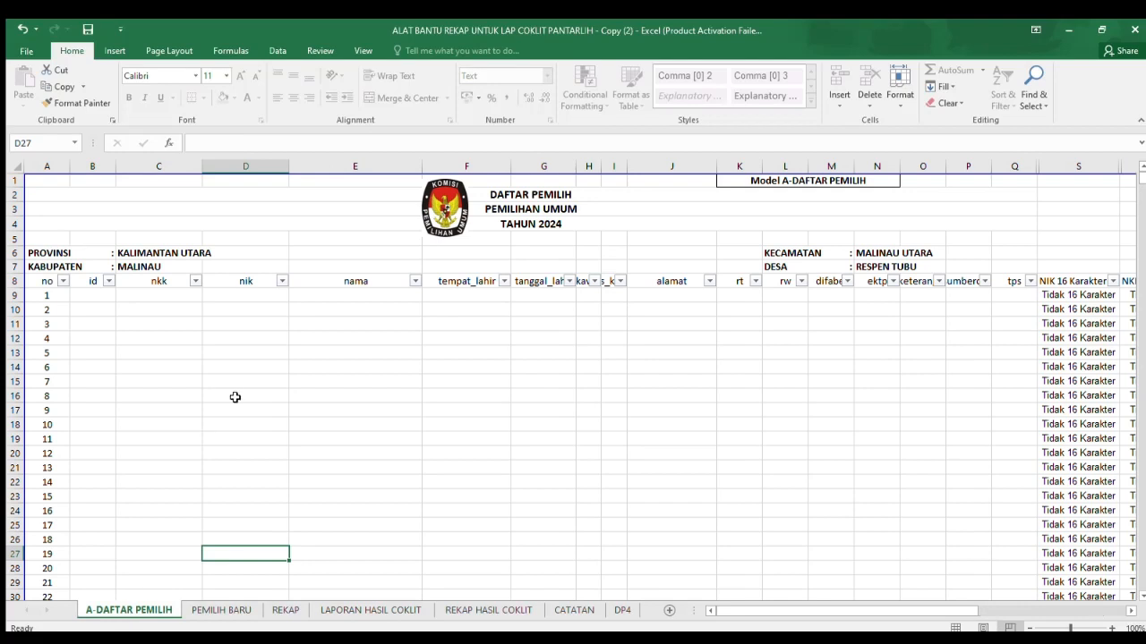
{"action": "mouse_move", "coordinate": [85, 299]}
{"action": "left_mouse_down"}
{"action": "mouse_move", "coordinate": [947, 368]}
{"action": "mouse_move", "coordinate": [995, 384]}
{"action": "mouse_move", "coordinate": [985, 519]}
{"action": "mouse_move", "coordinate": [998, 535]}
{"action": "left_mouse_up"}
{"action": "left_click", "coordinate": [354, 395]}
{"action": "left_click", "coordinate": [166, 379]}
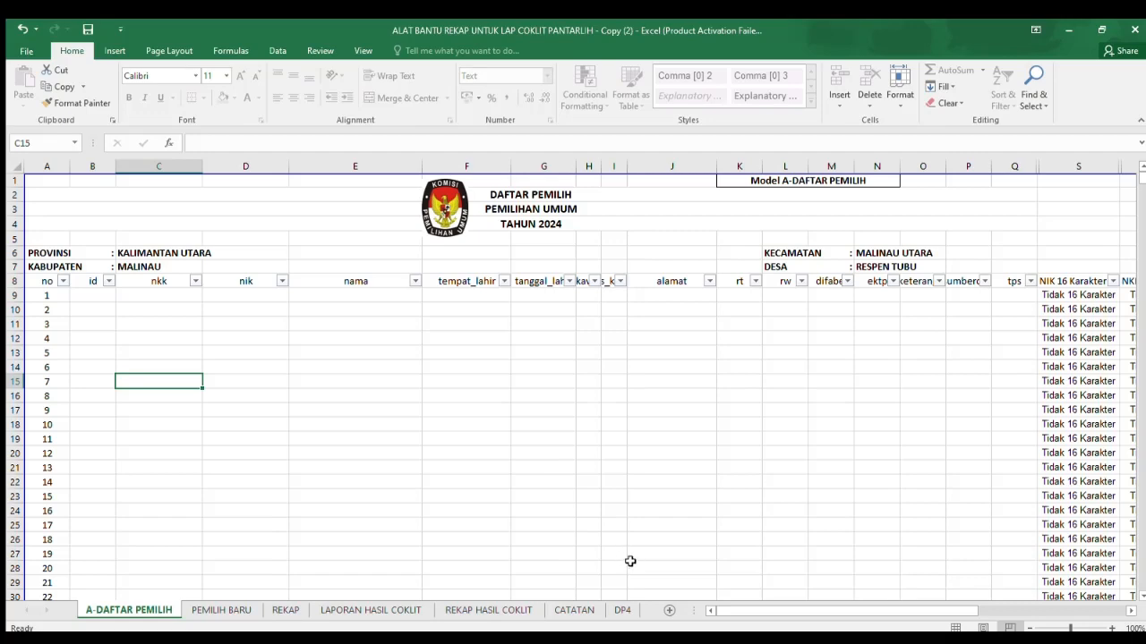
Step: Copy the voter records in A1:P207 of the DP4 sheet and paste them into A-DAFTAR PEMILIH starting at cell B9
{"action": "left_click", "coordinate": [618, 610]}
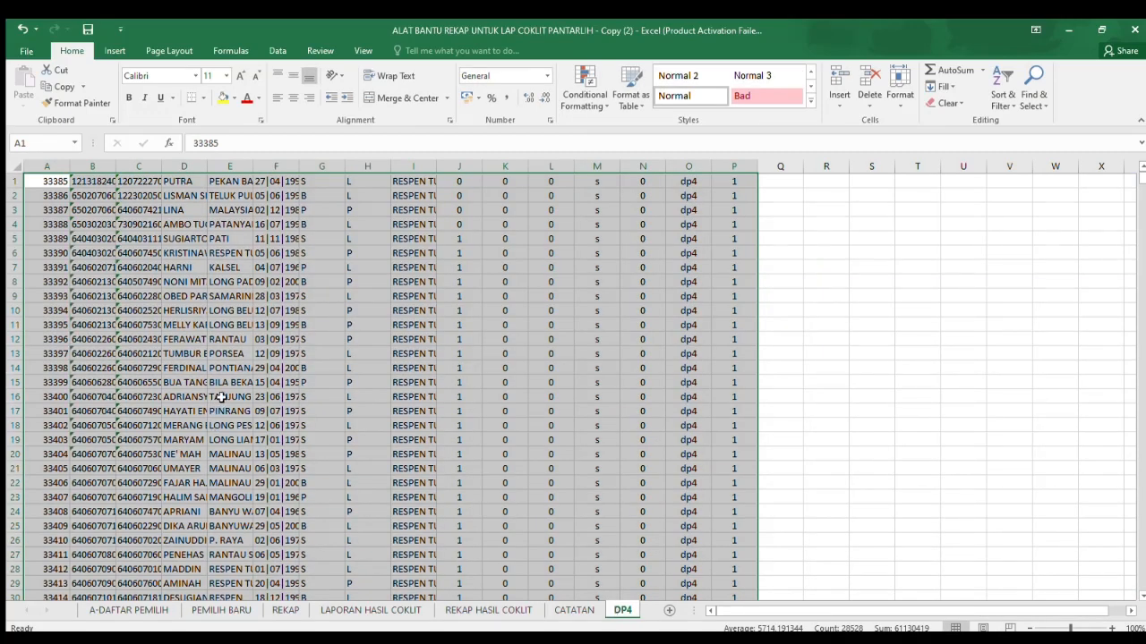
{"action": "left_click", "coordinate": [89, 182]}
{"action": "left_click", "coordinate": [139, 182]}
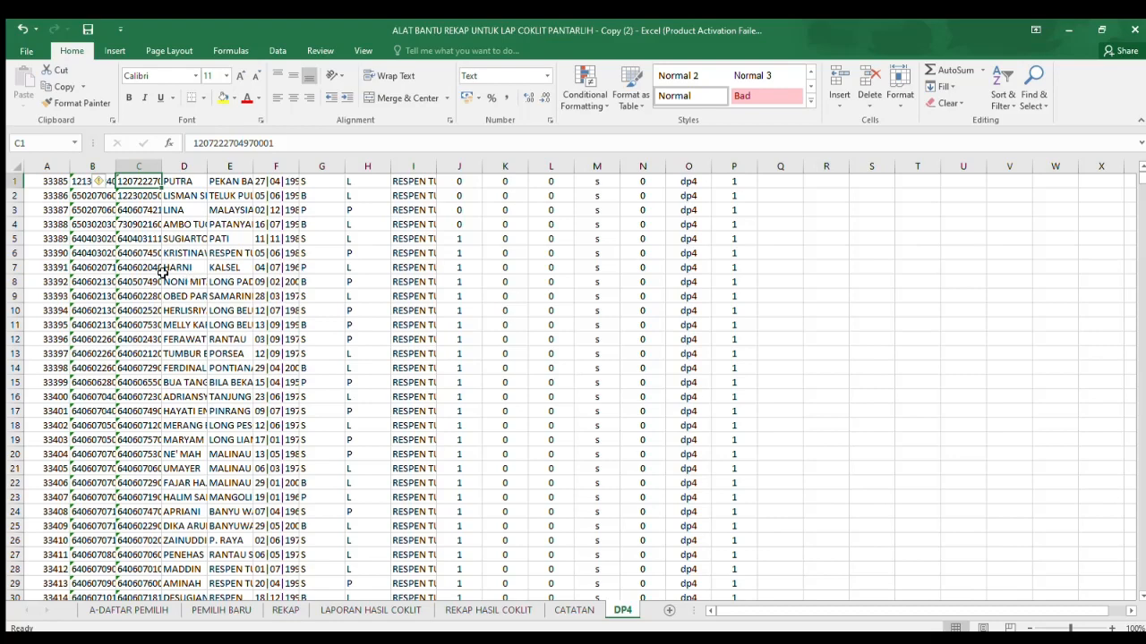
{"action": "left_click", "coordinate": [93, 299]}
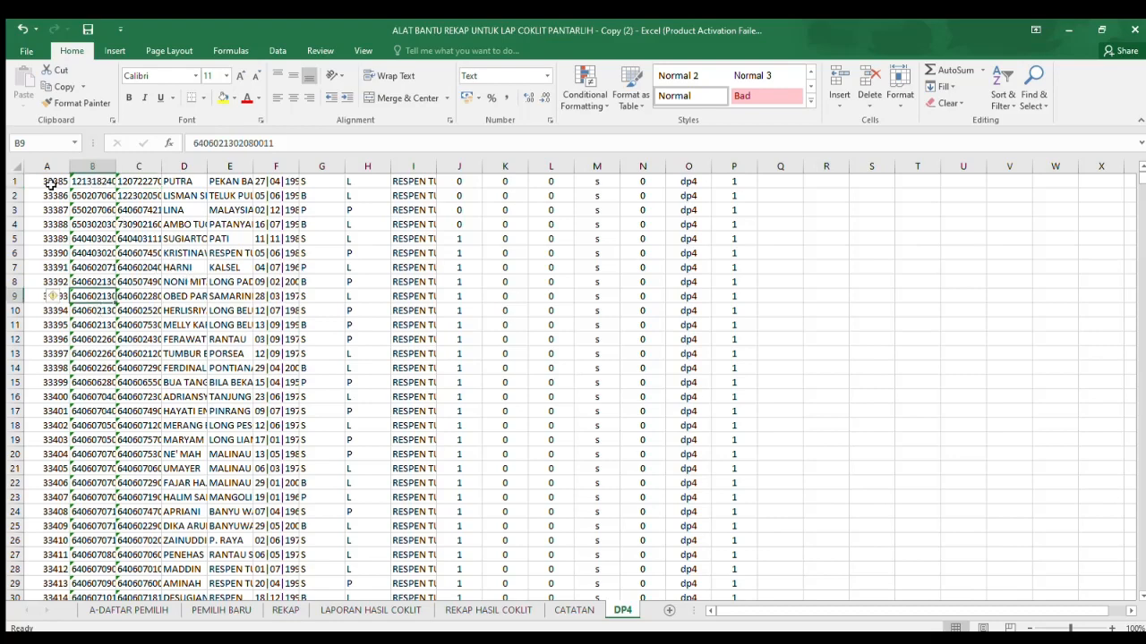
{"action": "left_click_drag", "start_coordinate": [51, 182], "coordinate": [736, 608]}
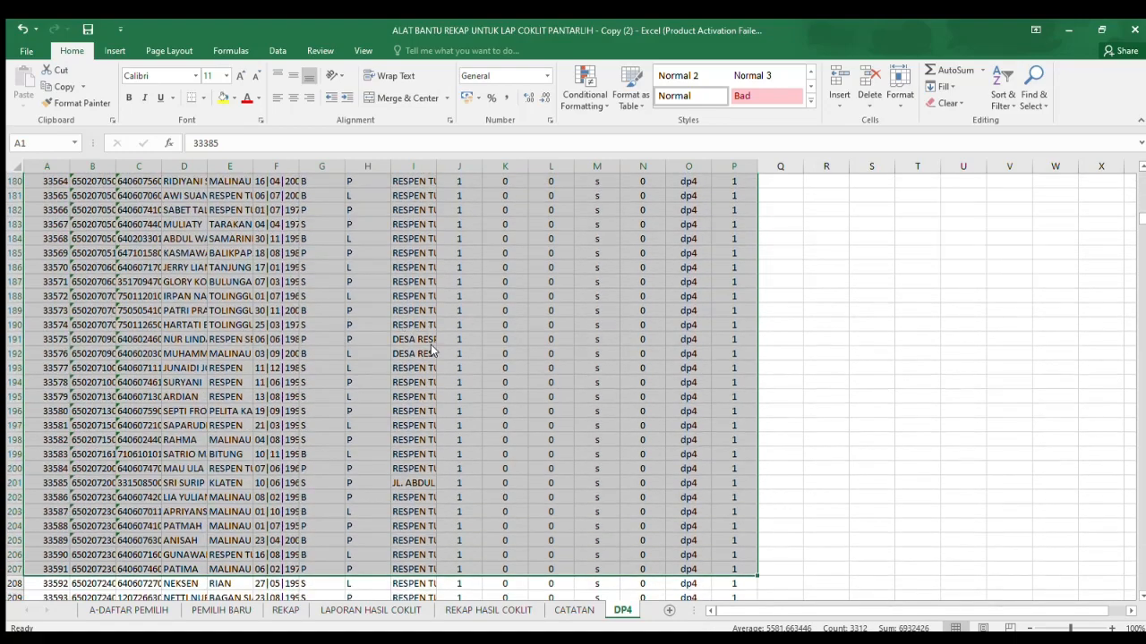
{"action": "key", "text": "ctrl+c"}
{"action": "left_click", "coordinate": [125, 609]}
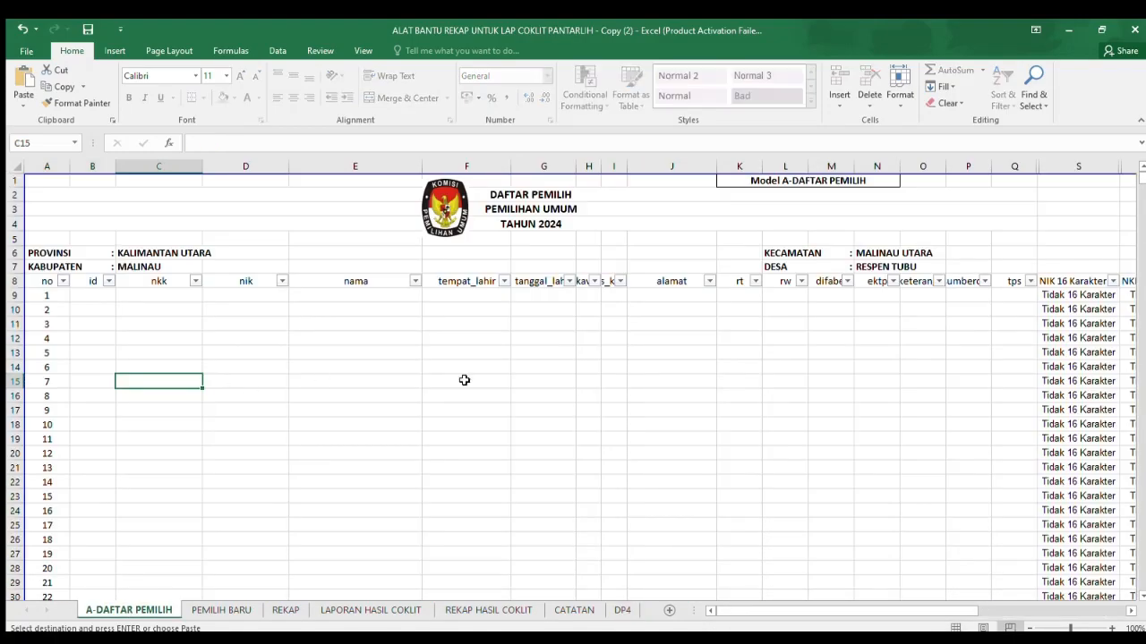
{"action": "left_click", "coordinate": [90, 297]}
{"action": "key", "text": "ctrl+v"}
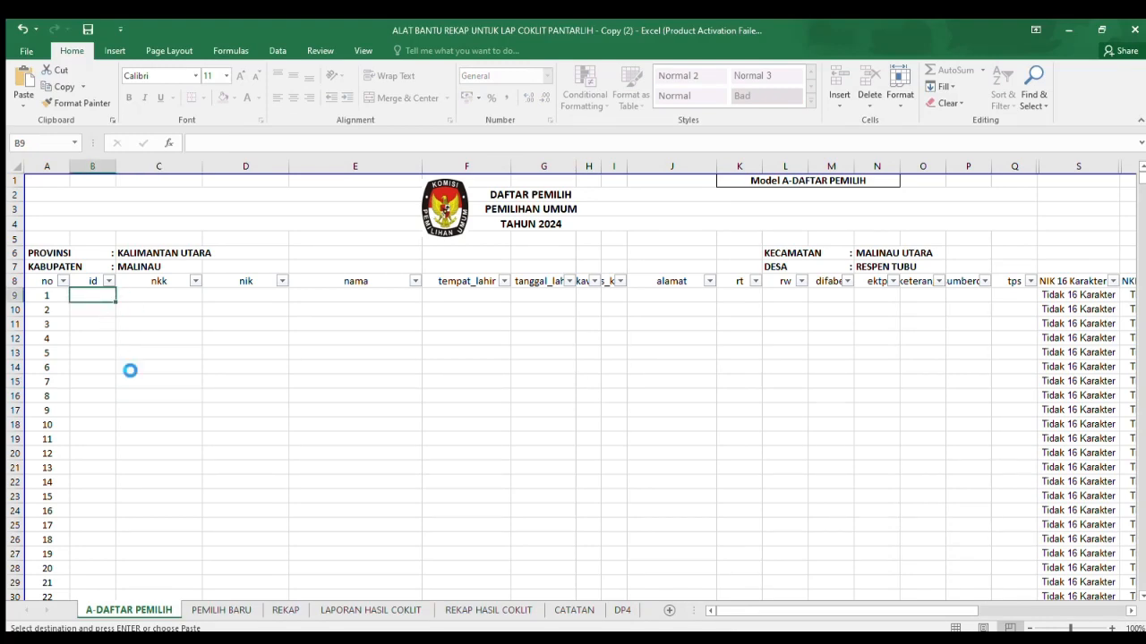
Step: Check the pasted voter records and their NIK 16 Karakter and NKK 16 Karakter validation columns
{"action": "scroll", "coordinate": [295, 370], "scroll_direction": "down", "scroll_amount": 12}
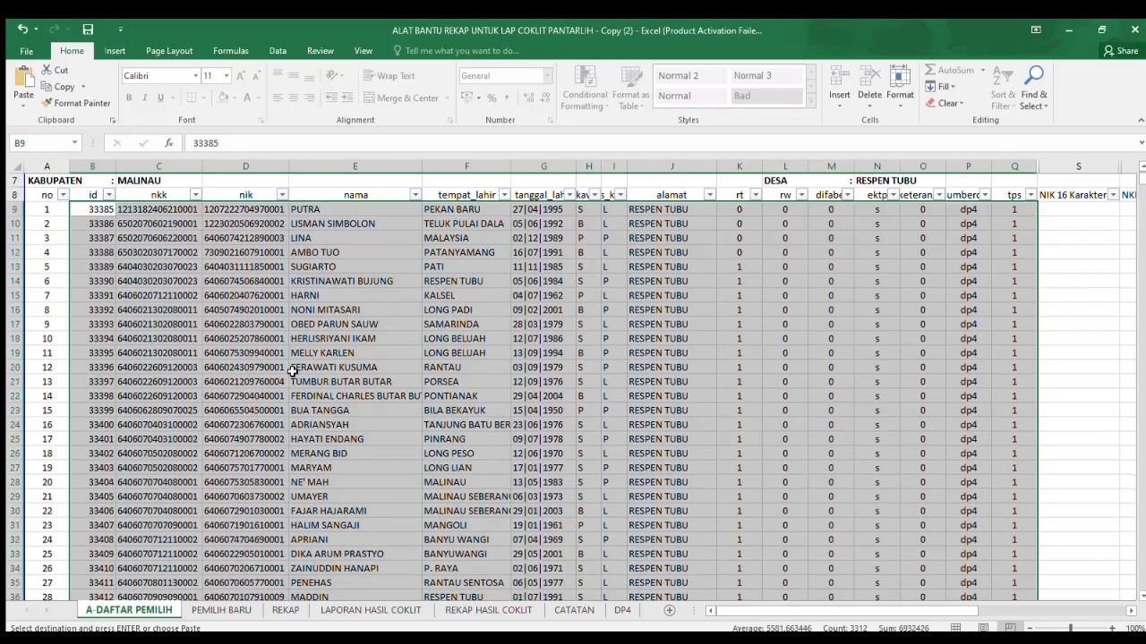
{"action": "scroll", "coordinate": [305, 372], "scroll_direction": "down", "scroll_amount": 4}
{"action": "scroll", "coordinate": [307, 367], "scroll_direction": "up", "scroll_amount": 16}
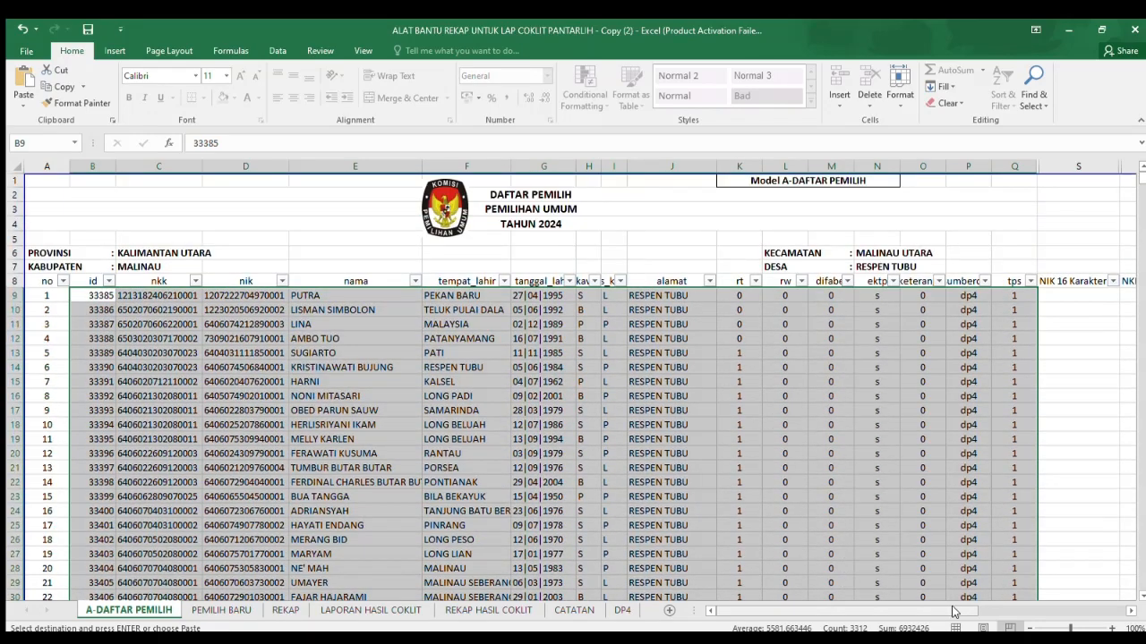
{"action": "left_click_drag", "start_coordinate": [954, 612], "coordinate": [976, 606]}
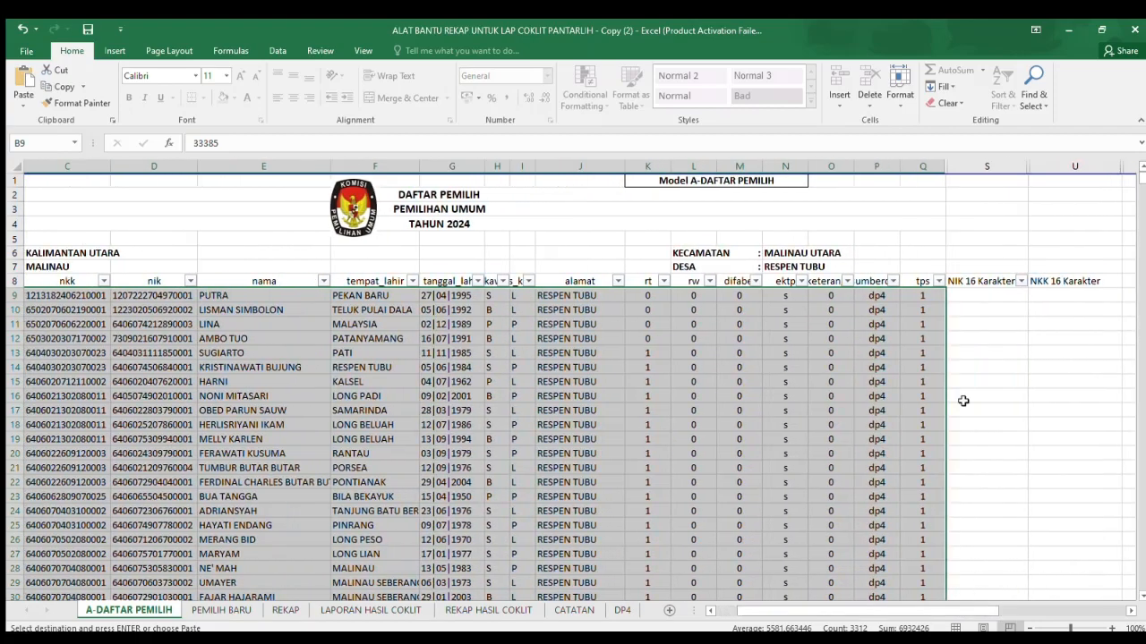
{"action": "left_click", "coordinate": [986, 307]}
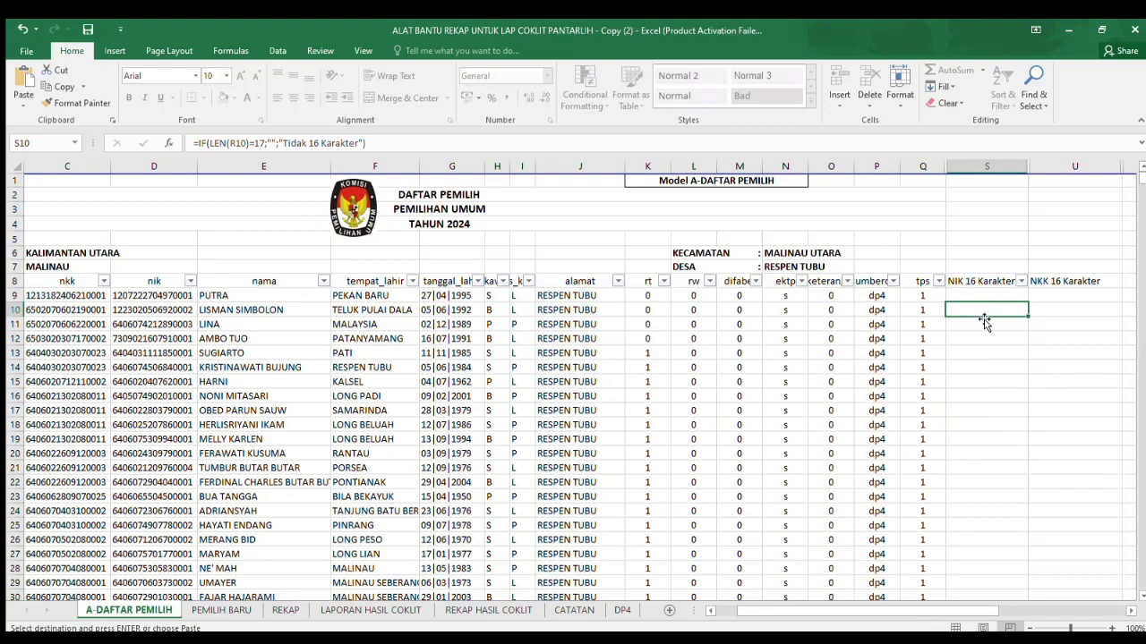
{"action": "mouse_move", "coordinate": [867, 612]}
{"action": "left_mouse_down"}
{"action": "mouse_move", "coordinate": [842, 613]}
{"action": "mouse_move", "coordinate": [881, 611]}
{"action": "left_mouse_up"}
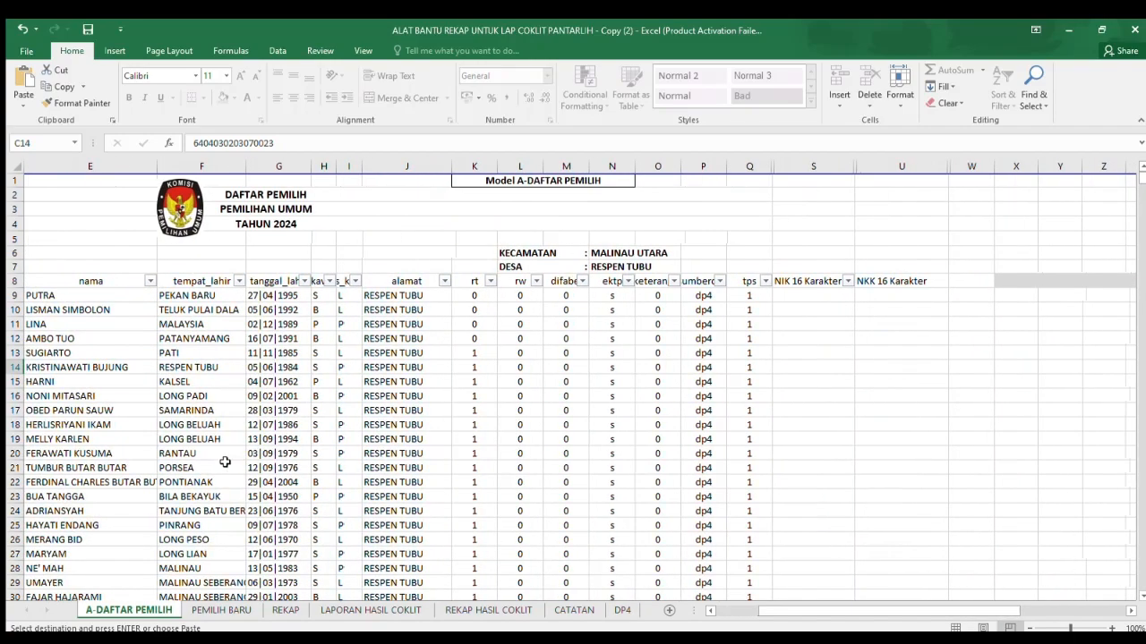
{"action": "left_click_drag", "start_coordinate": [773, 613], "coordinate": [802, 610]}
Step: Set the keterangan code of the first voter, in cell O9, to 8 for a wrong TPS placement
{"action": "left_click", "coordinate": [82, 298]}
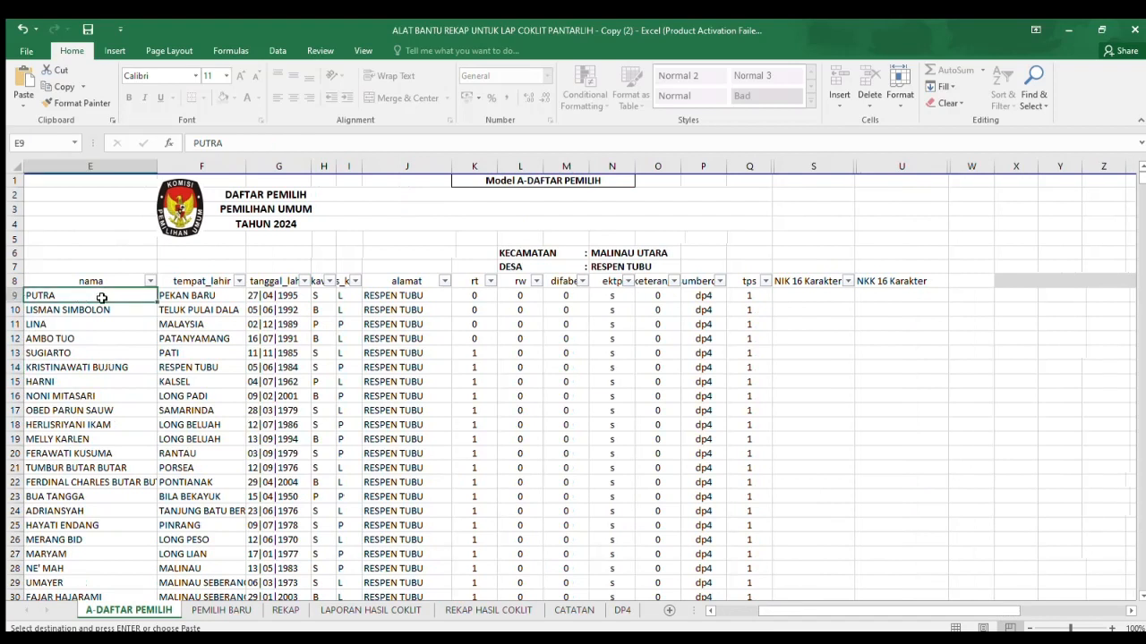
{"action": "left_click", "coordinate": [744, 296]}
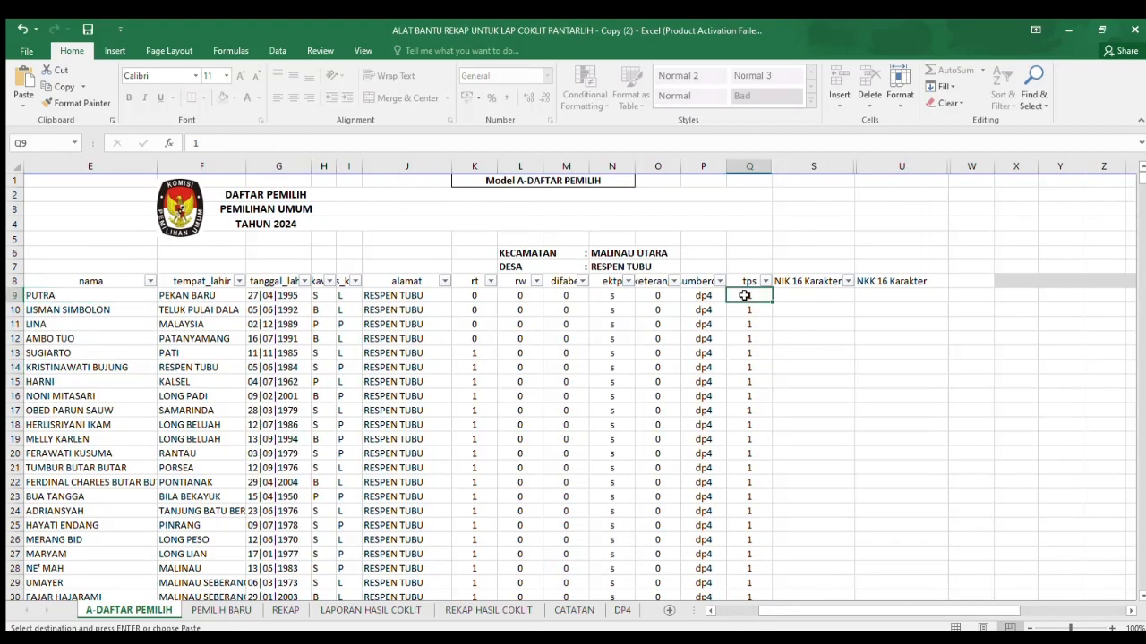
{"action": "left_click", "coordinate": [86, 298]}
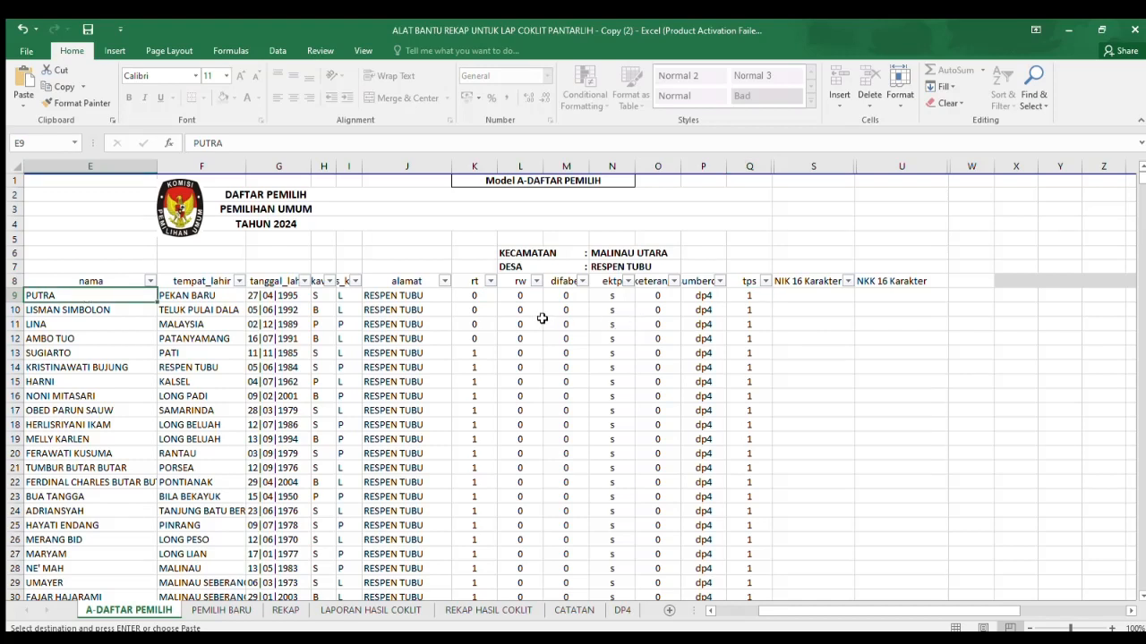
{"action": "left_click", "coordinate": [664, 298]}
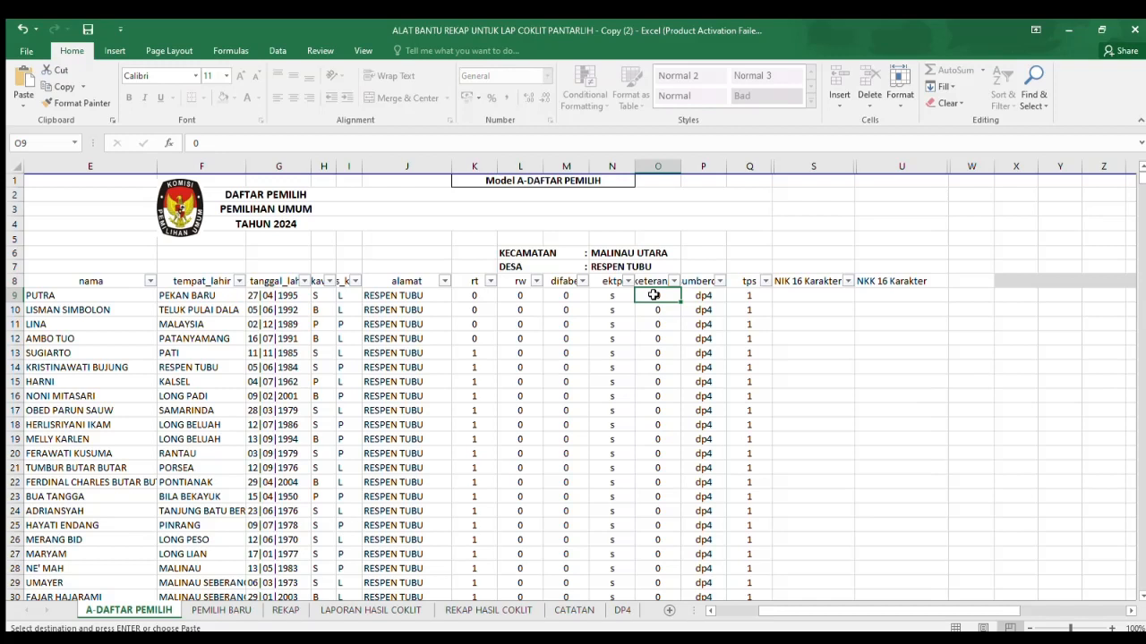
{"action": "type", "text": "8"}
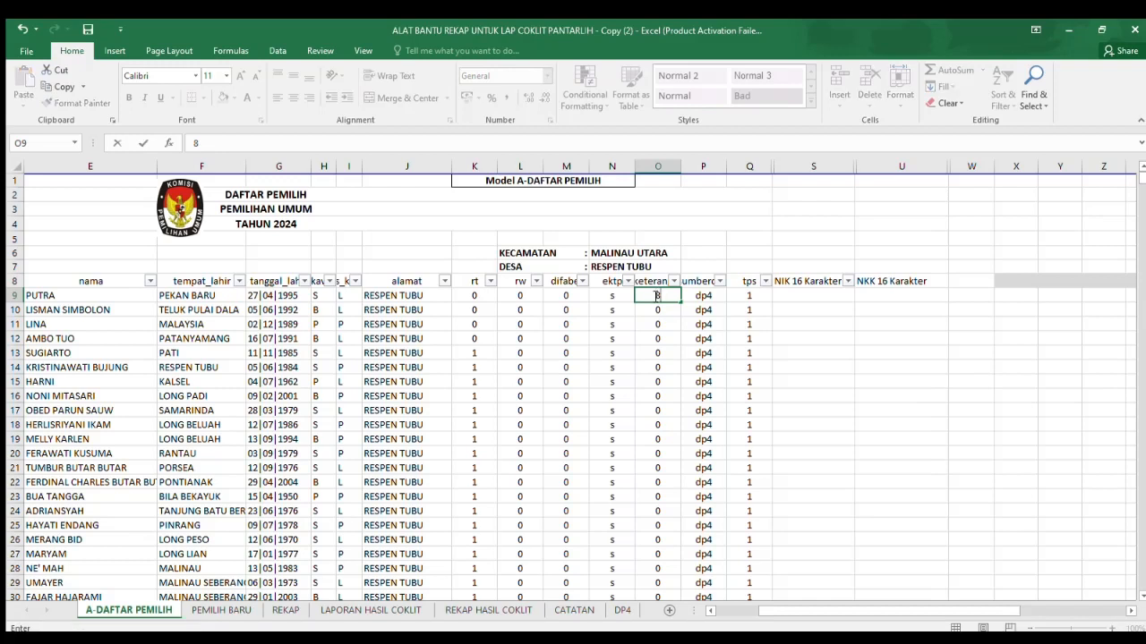
{"action": "left_click", "coordinate": [667, 350]}
{"action": "left_click", "coordinate": [663, 299]}
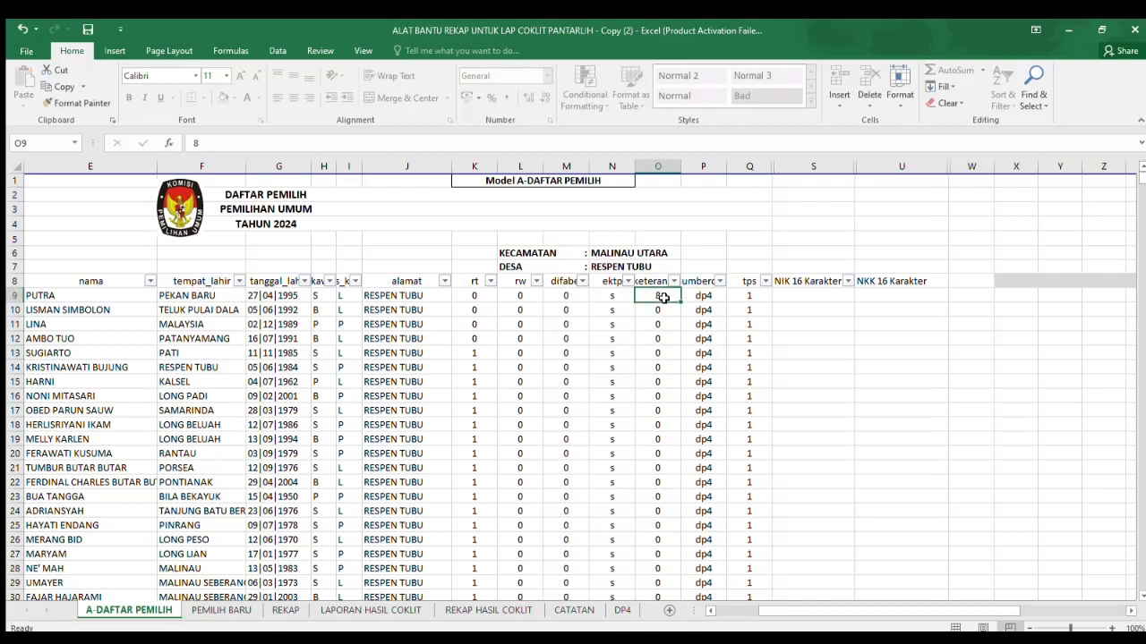
Step: Check the Salah Penempatan TPS (8) figures for TPS 001 on the REKAP sheet
{"action": "left_click", "coordinate": [286, 610]}
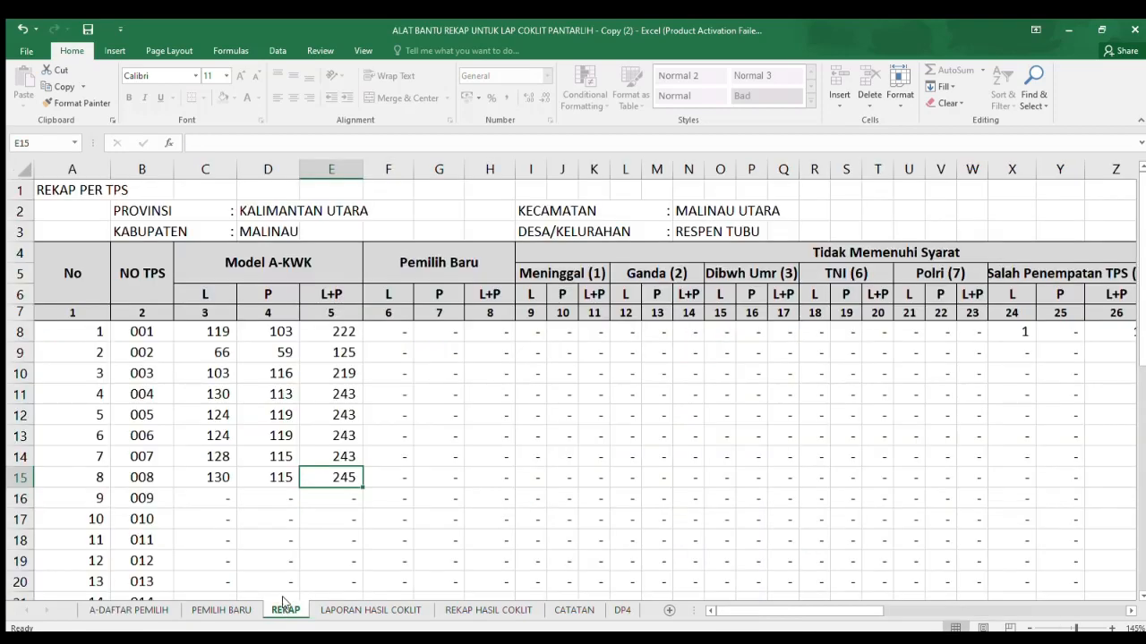
{"action": "left_click", "coordinate": [1013, 333]}
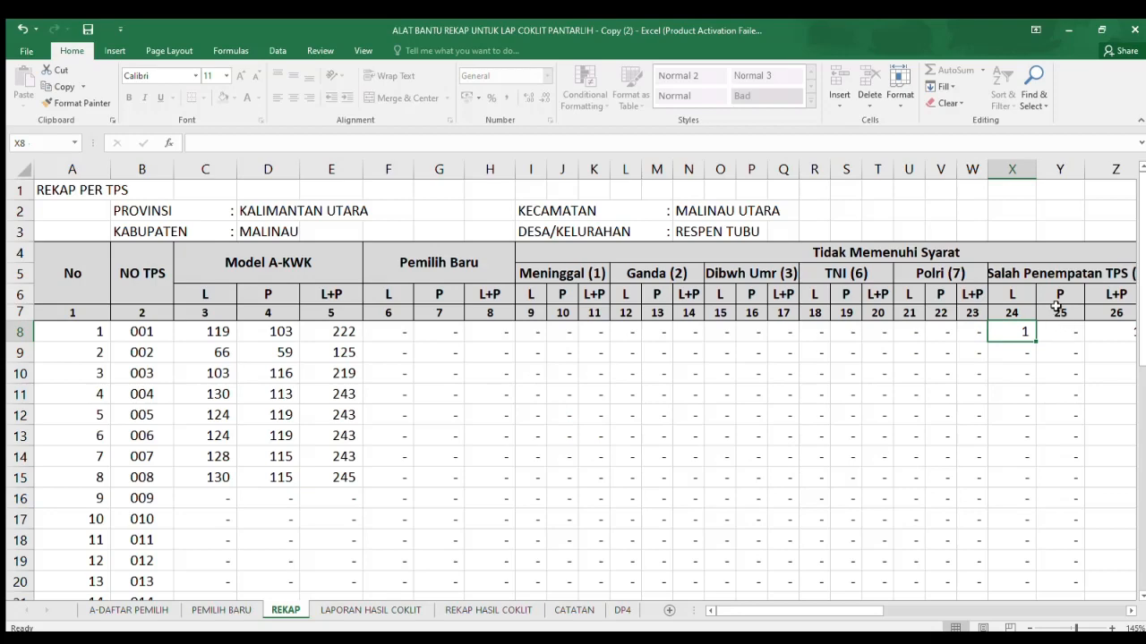
{"action": "left_click_drag", "start_coordinate": [888, 618], "coordinate": [903, 617]}
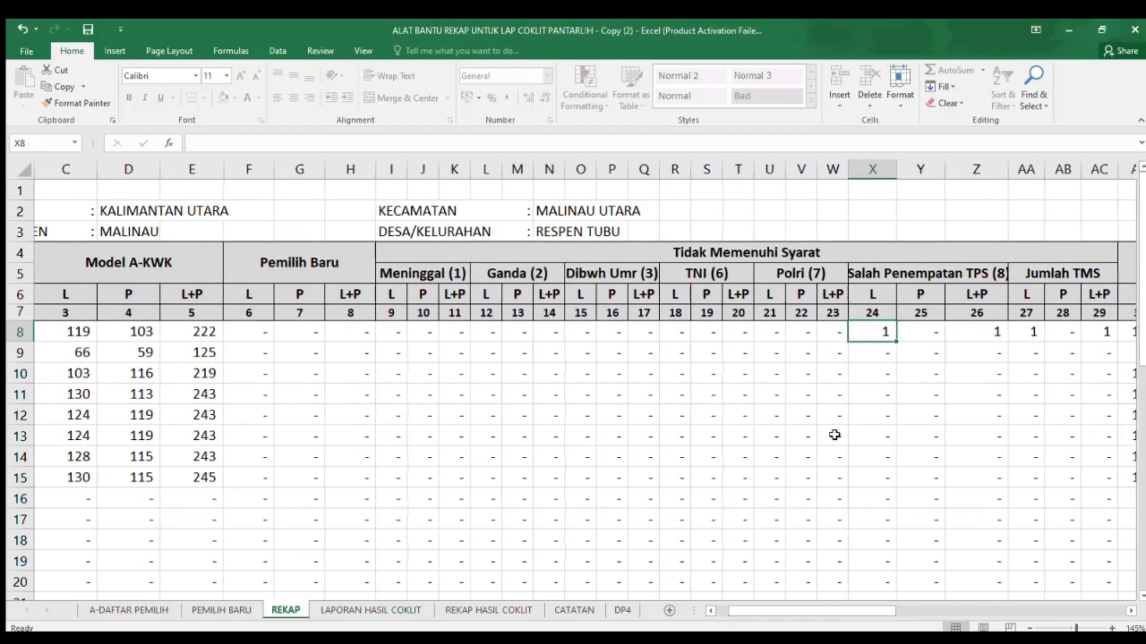
{"action": "left_click", "coordinate": [884, 376]}
{"action": "left_click", "coordinate": [879, 334]}
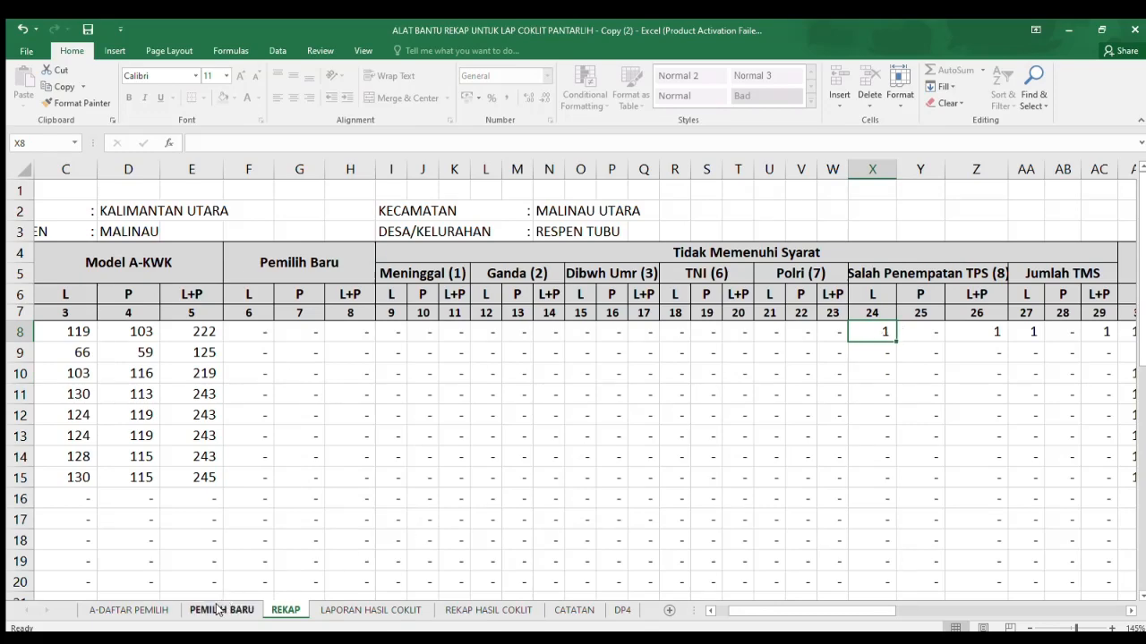
Step: On the A-DAFTAR PEMILIH sheet, set the keterangan code in cell O12 to 1 to mark that voter as deceased
{"action": "left_click", "coordinate": [151, 609]}
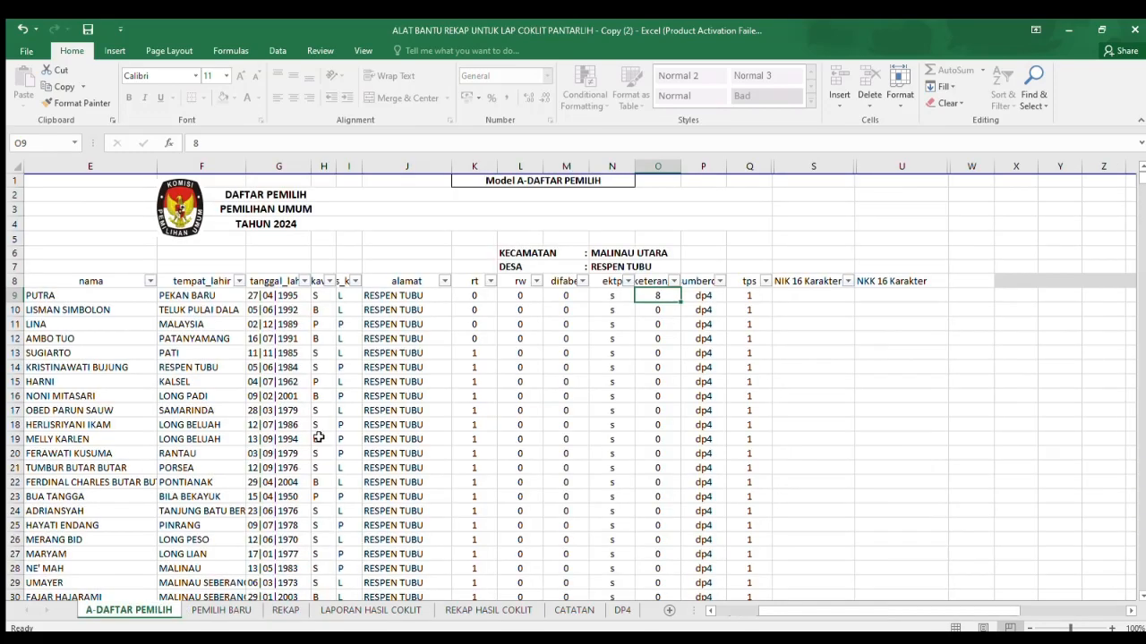
{"action": "left_click", "coordinate": [654, 337]}
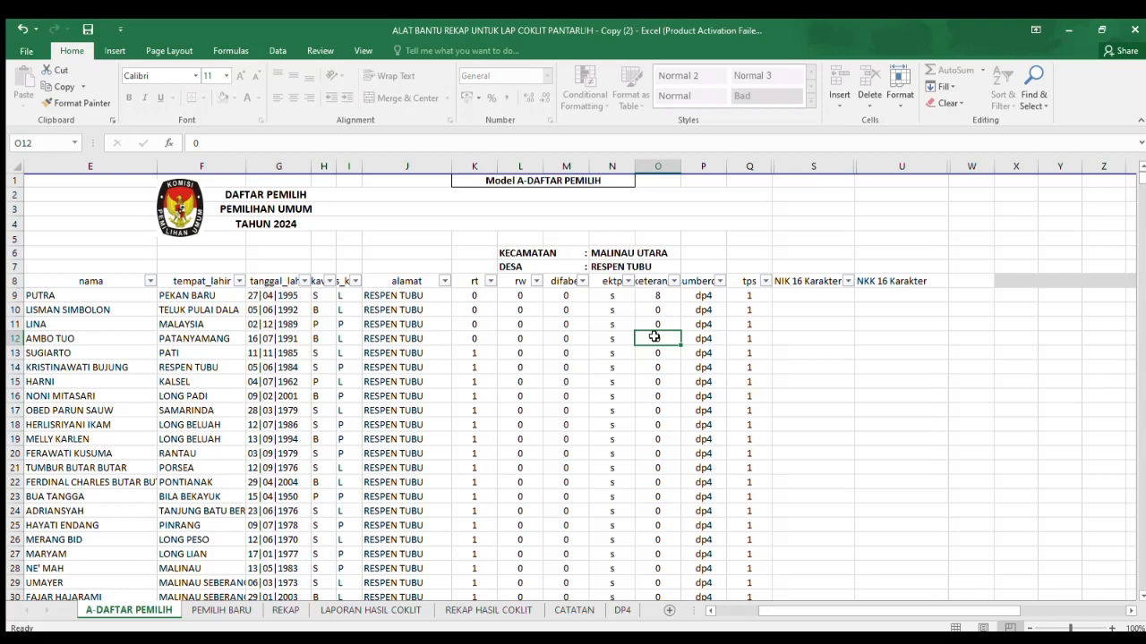
{"action": "type", "text": "1"}
{"action": "left_click", "coordinate": [537, 451]}
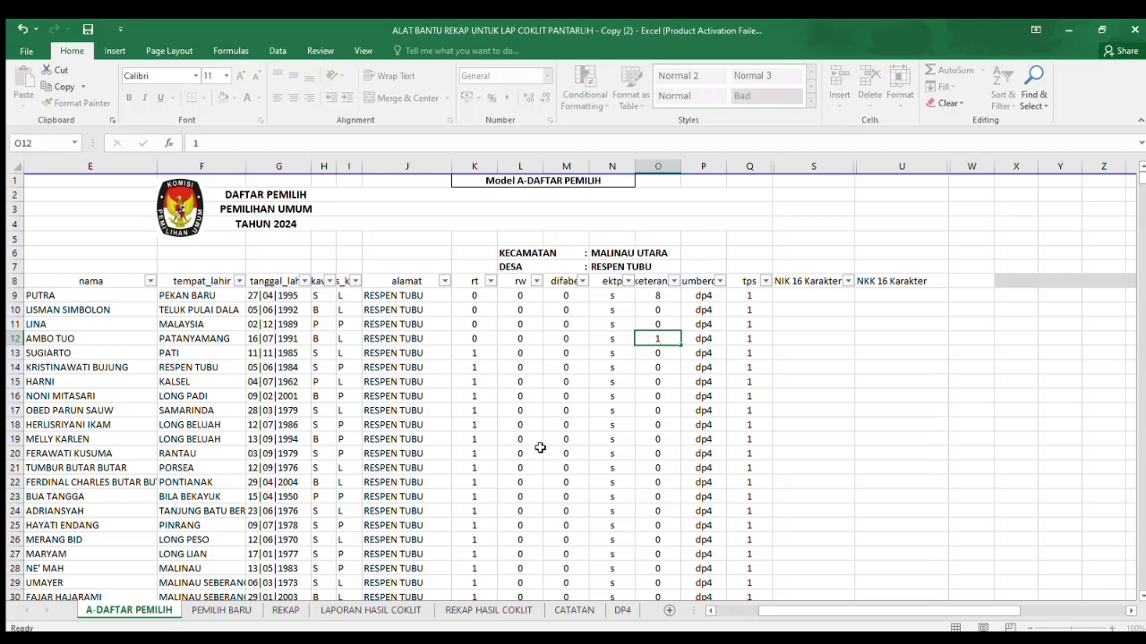
Step: Check the Meninggal (1) and Jumlah TMS figures for TPS 001 on the REKAP sheet
{"action": "left_click", "coordinate": [284, 610]}
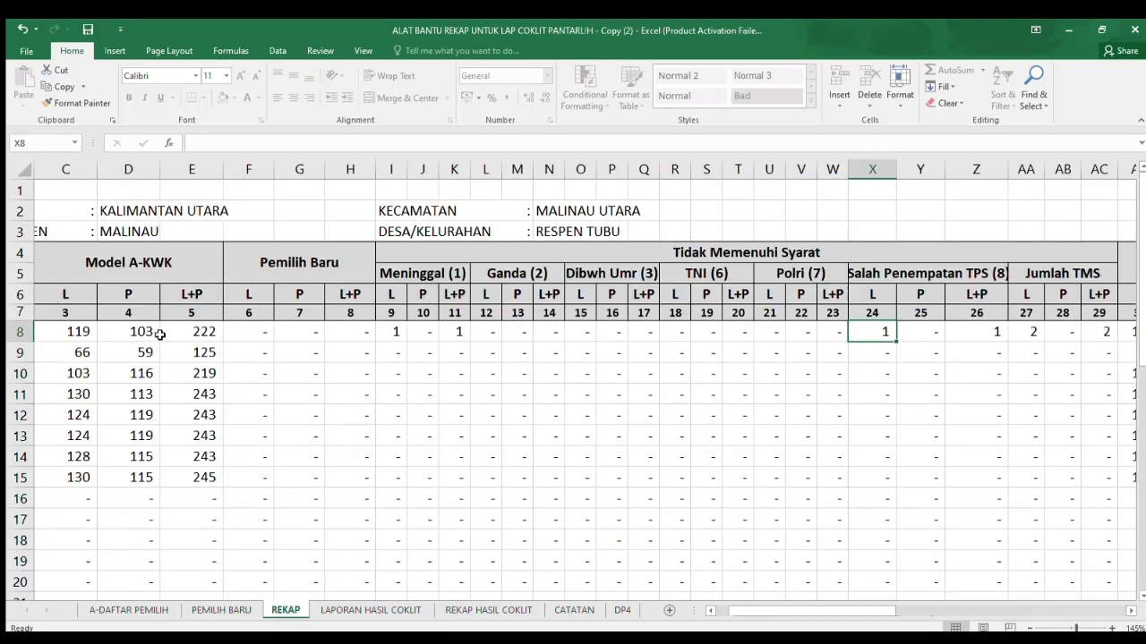
{"action": "left_click", "coordinate": [385, 358]}
{"action": "left_click", "coordinate": [391, 330]}
{"action": "left_click_drag", "start_coordinate": [818, 610], "coordinate": [827, 608]}
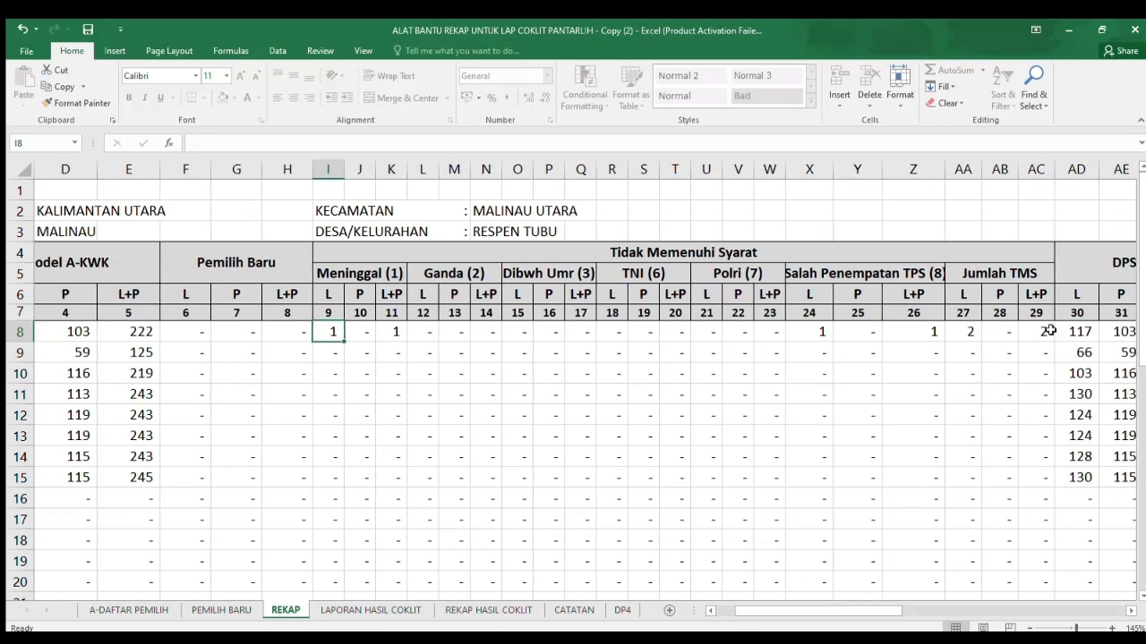
{"action": "left_click", "coordinate": [1039, 331]}
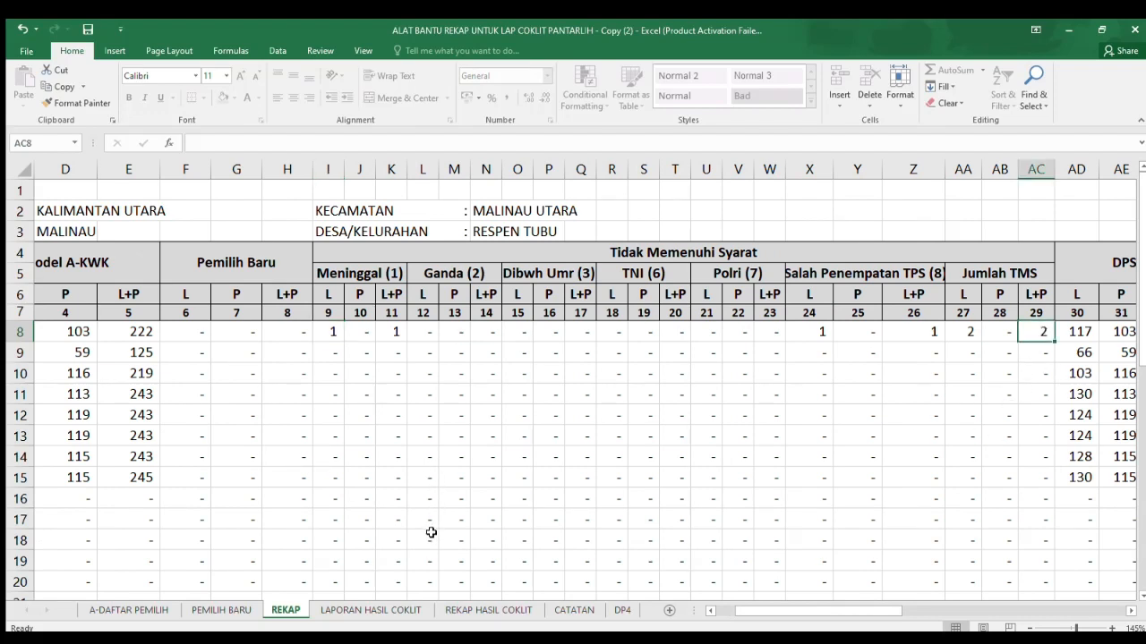
Step: Review the per-TPS figures on the REKAP HASIL COKLIT sheet and open the LAPORAN HASIL COKLIT report at its header
{"action": "left_click", "coordinate": [464, 612]}
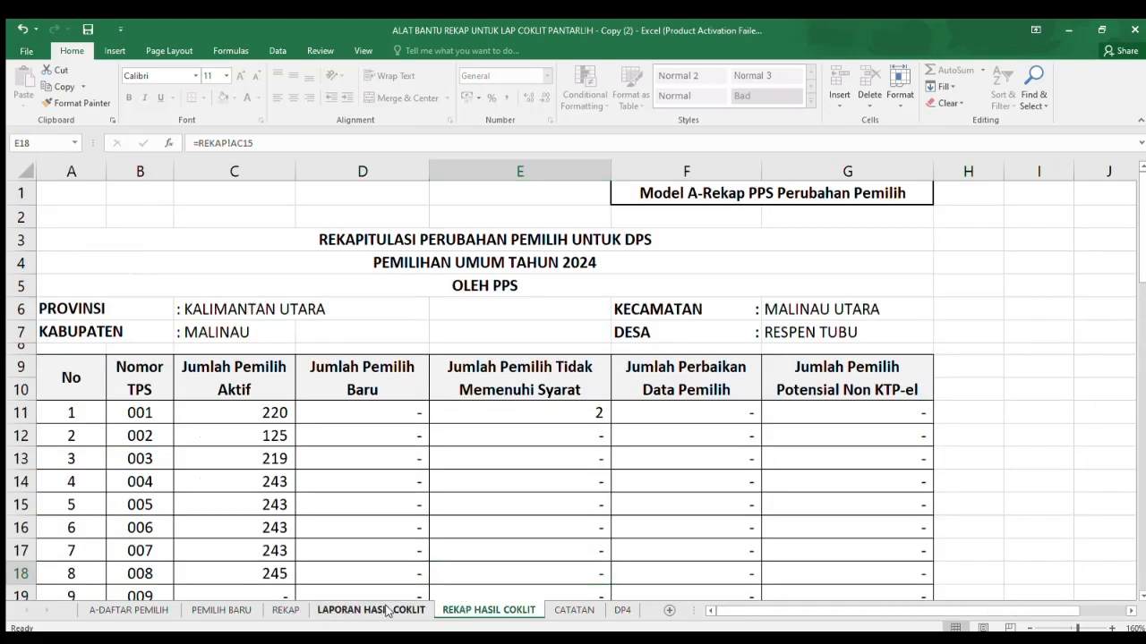
{"action": "left_click", "coordinate": [388, 611]}
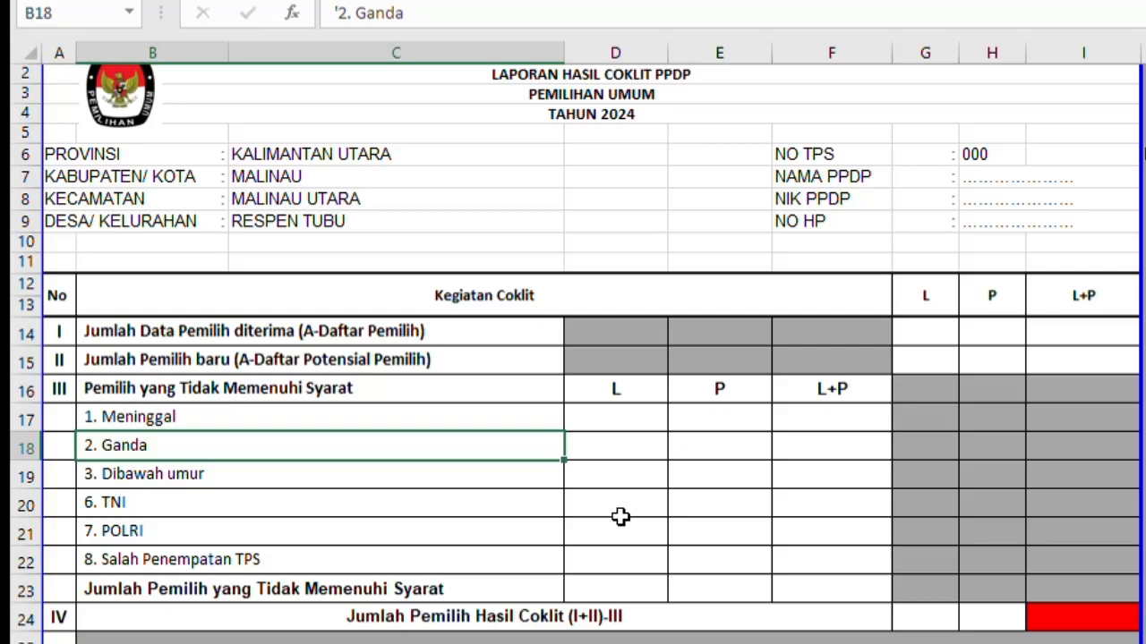
{"action": "scroll", "coordinate": [621, 517], "scroll_direction": "up", "scroll_amount": 1}
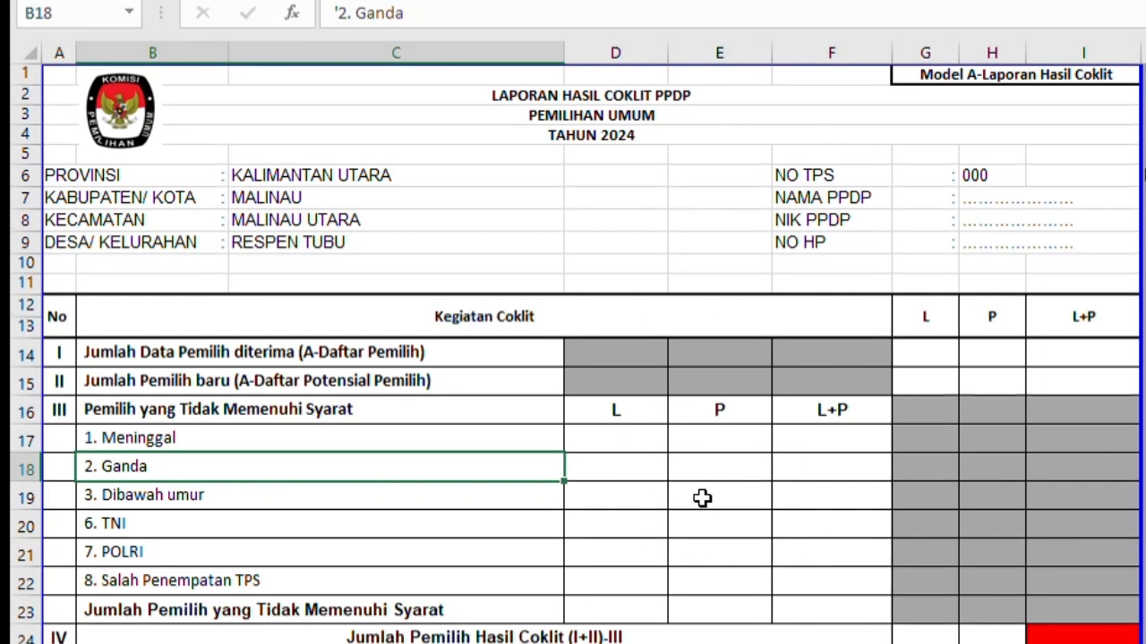
Step: Set the NO TPS field in the LAPORAN HASIL COKLIT header to 001
{"action": "left_click", "coordinate": [988, 174]}
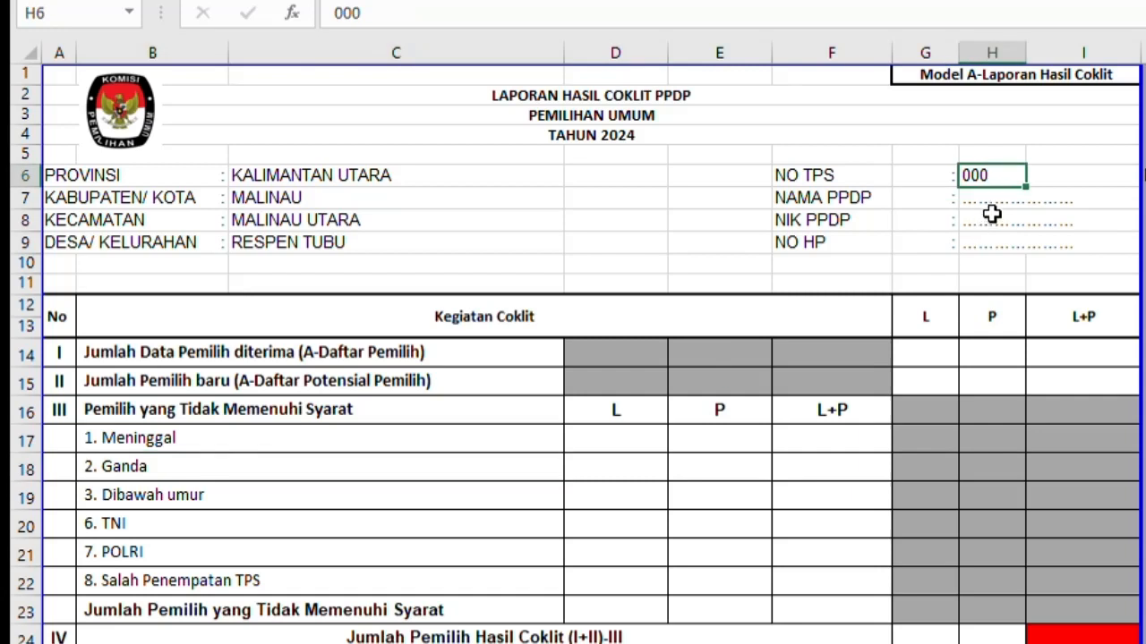
{"action": "left_click", "coordinate": [389, 20]}
{"action": "key", "text": "BackSpace"}
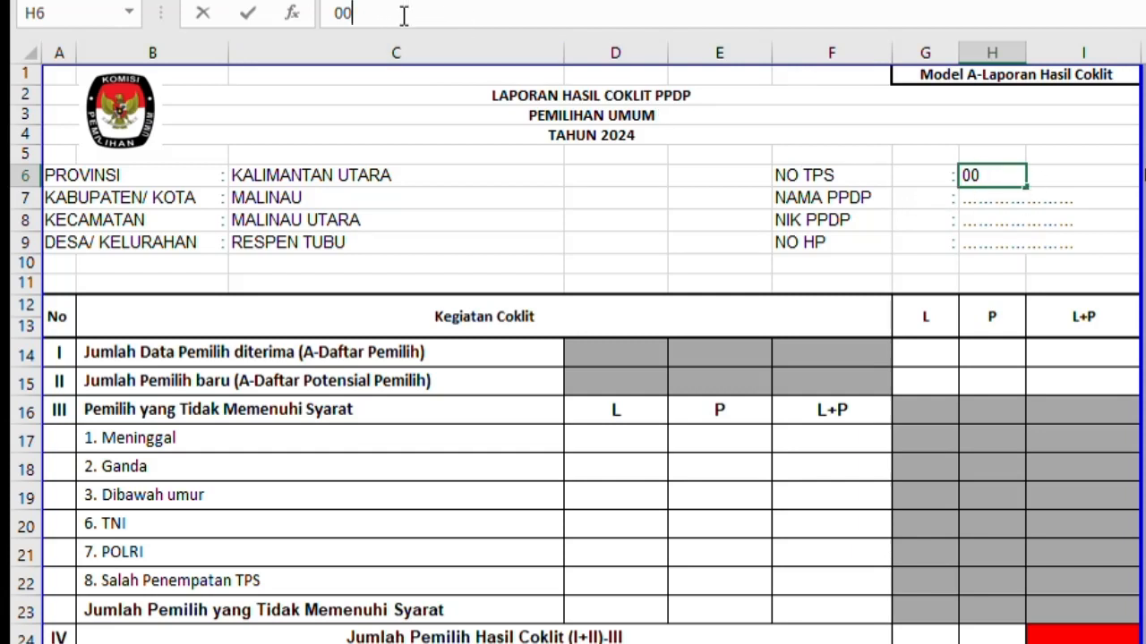
{"action": "type", "text": "1"}
{"action": "left_click", "coordinate": [673, 520]}
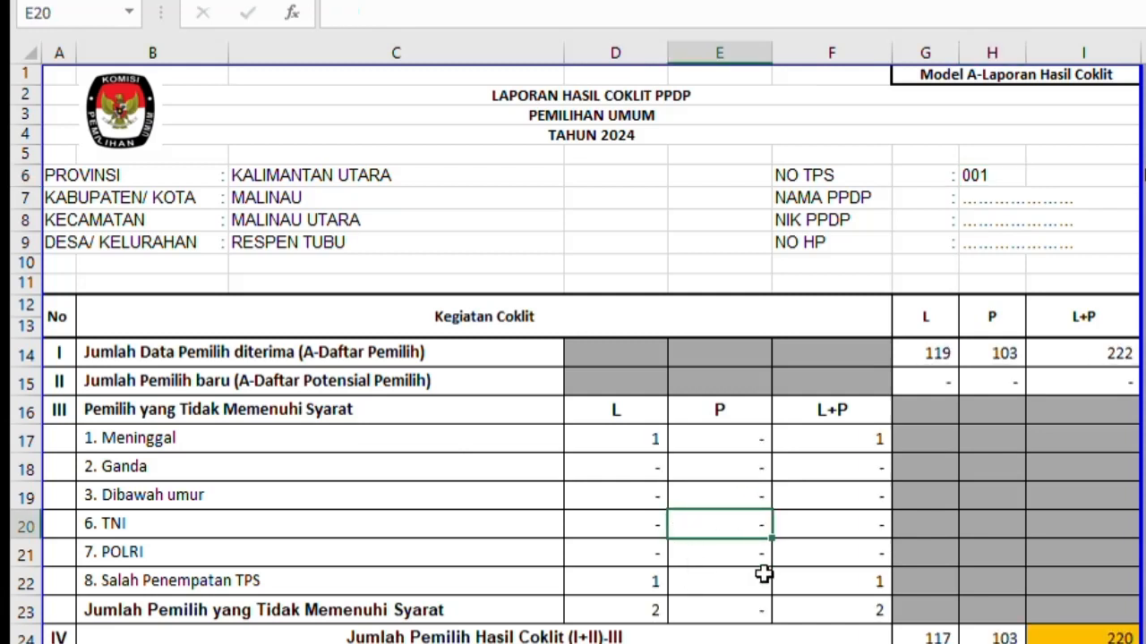
Step: Check the received-voter, Meninggal, Salah Penempatan TPS and total ineligible figures for TPS 001 in the report
{"action": "left_click", "coordinate": [938, 357]}
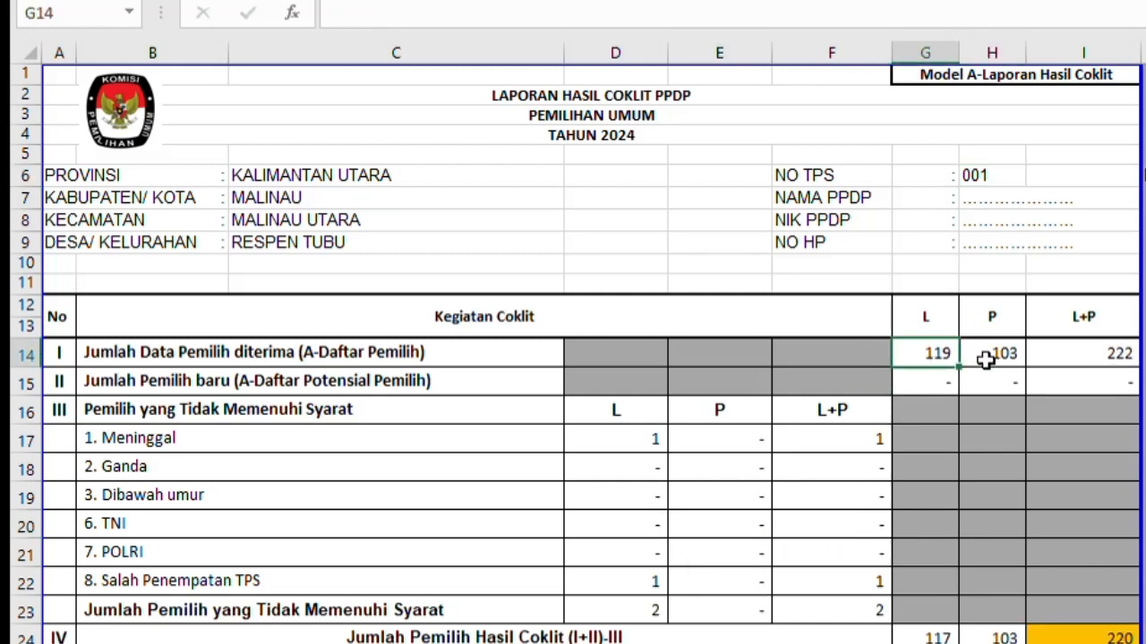
{"action": "left_click", "coordinate": [985, 360]}
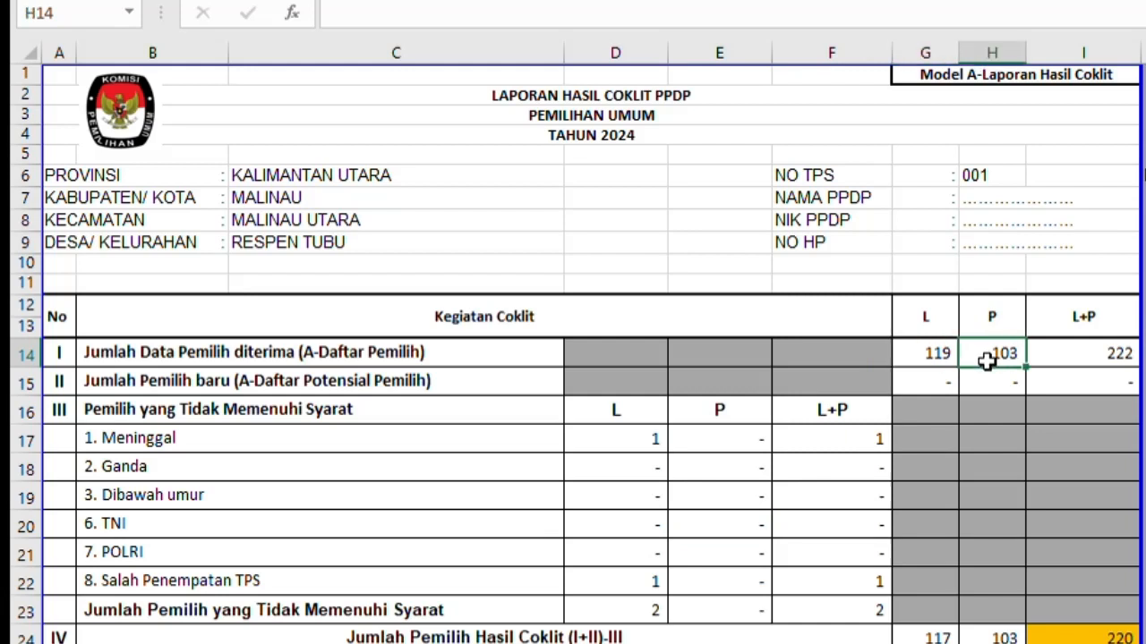
{"action": "left_click", "coordinate": [1081, 355]}
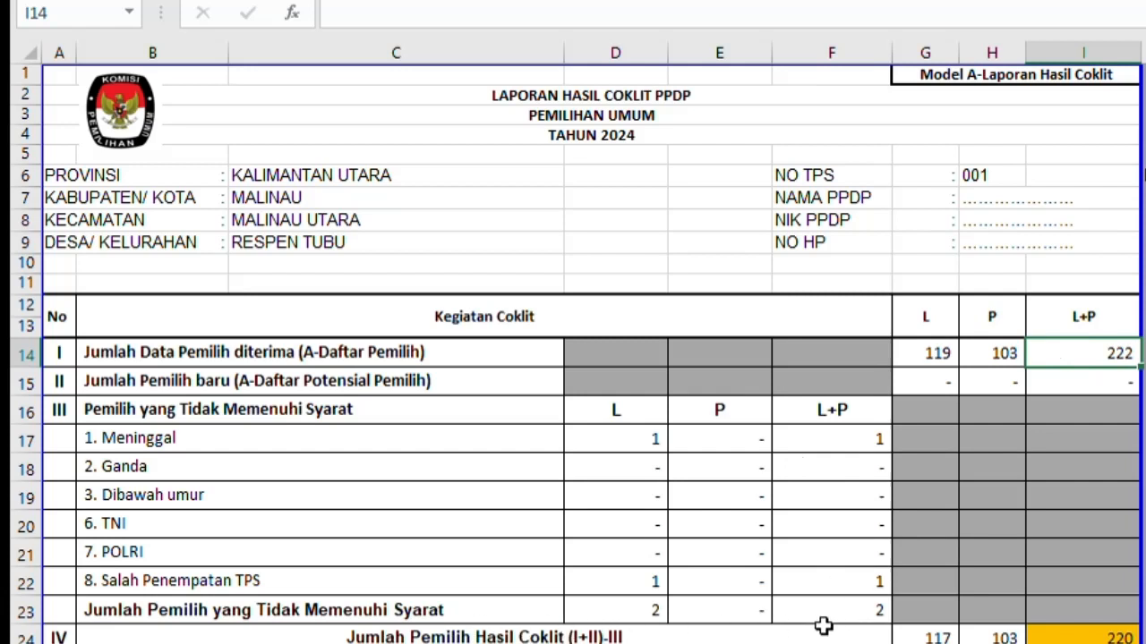
{"action": "left_click", "coordinate": [852, 612]}
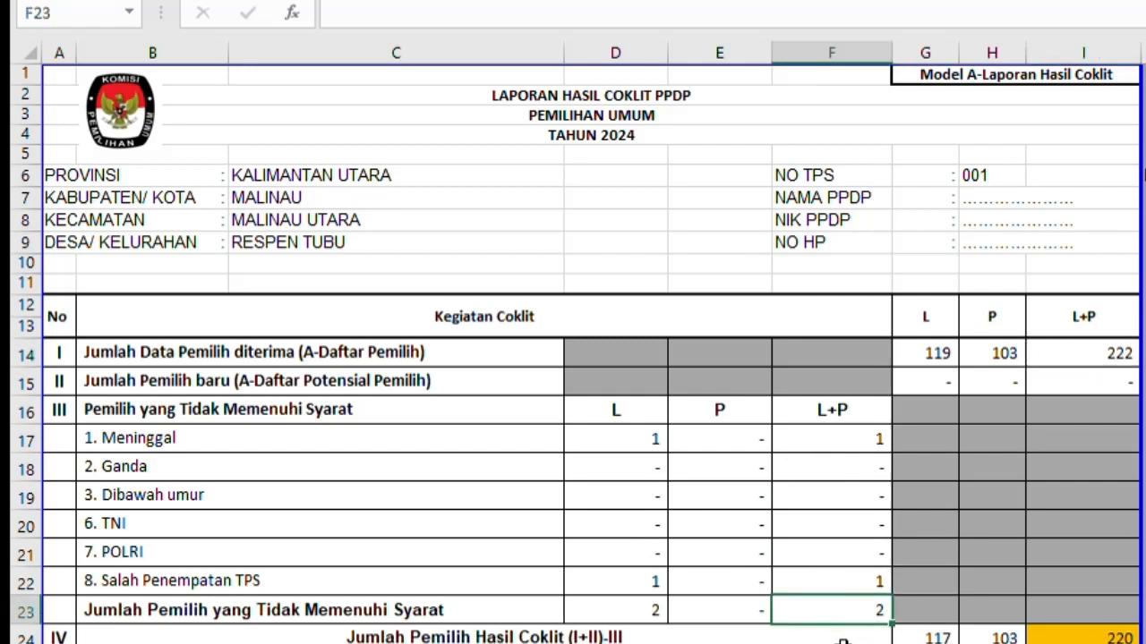
{"action": "left_click", "coordinate": [632, 441]}
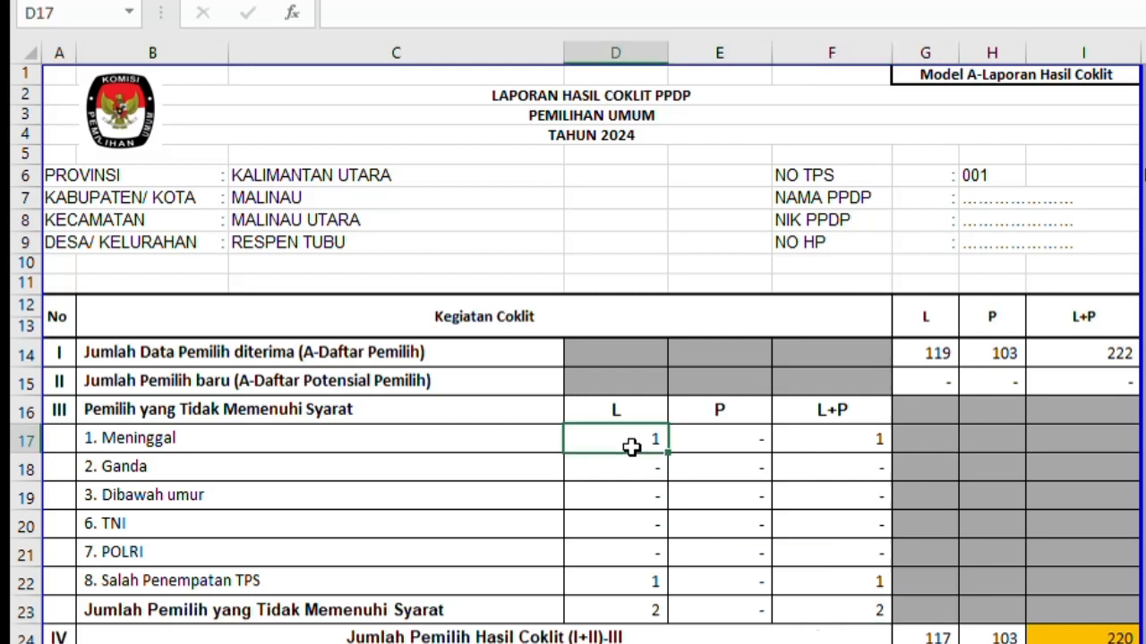
{"action": "left_click", "coordinate": [882, 441]}
{"action": "left_click", "coordinate": [855, 585]}
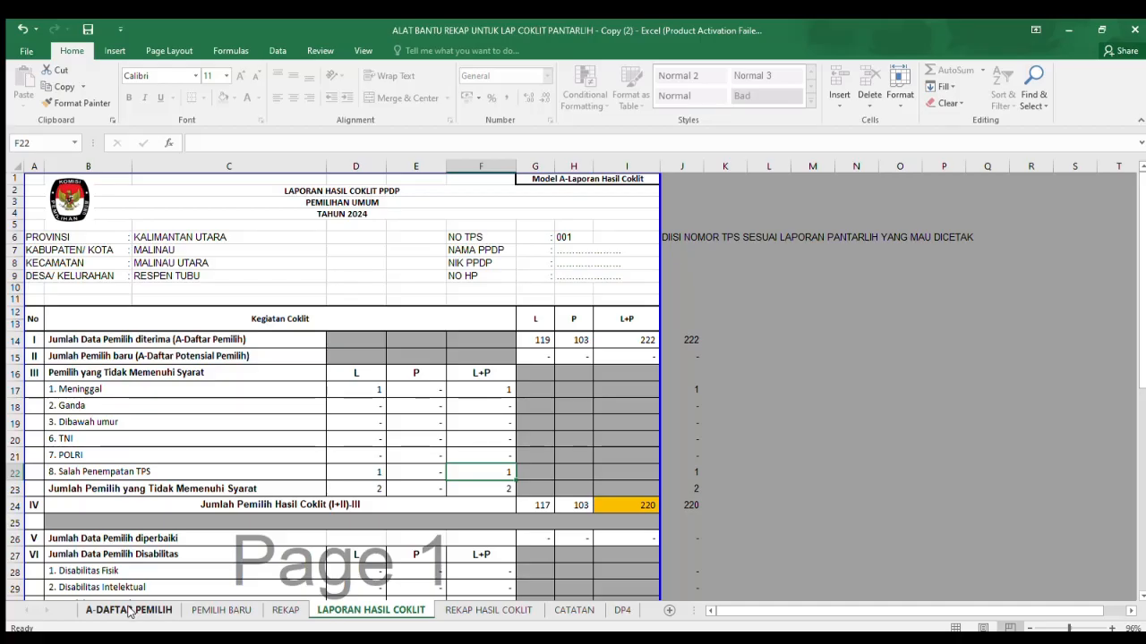
Step: On the A-DAFTAR PEMILIH sheet, set the keterangan code in cell O15 to 6 to mark that voter as TNI
{"action": "left_click", "coordinate": [132, 612]}
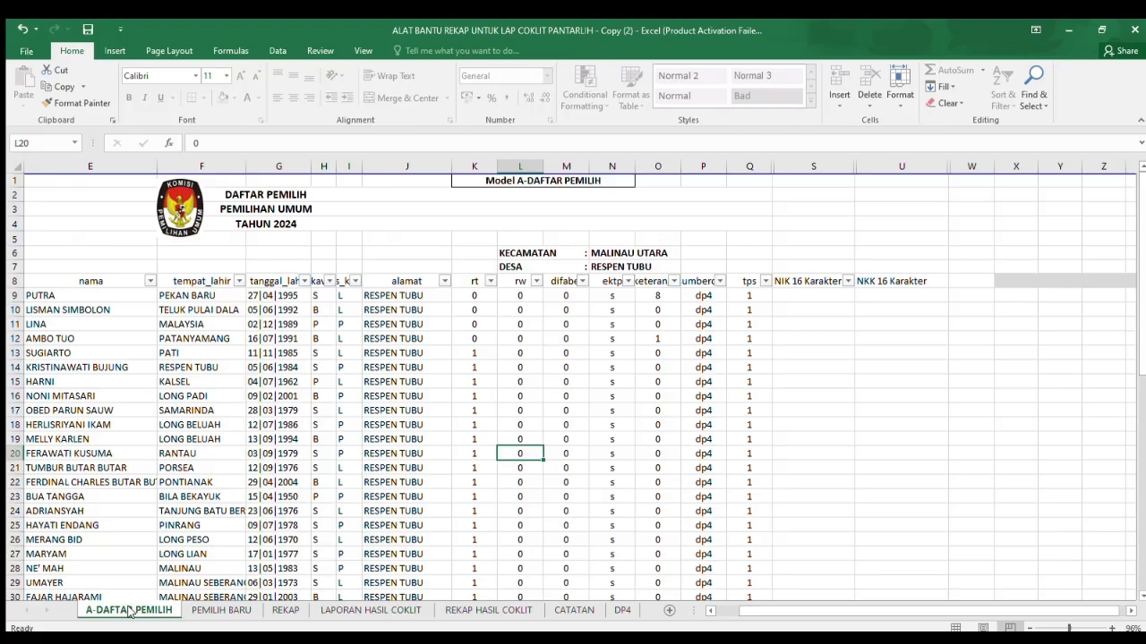
{"action": "left_click", "coordinate": [58, 384]}
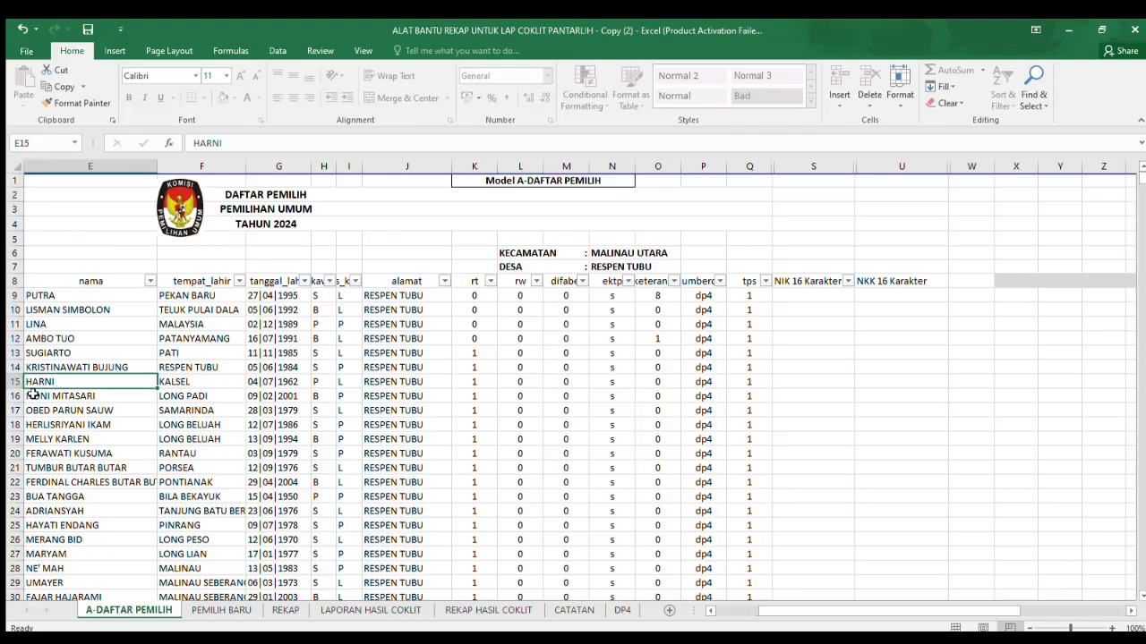
{"action": "left_click", "coordinate": [653, 380]}
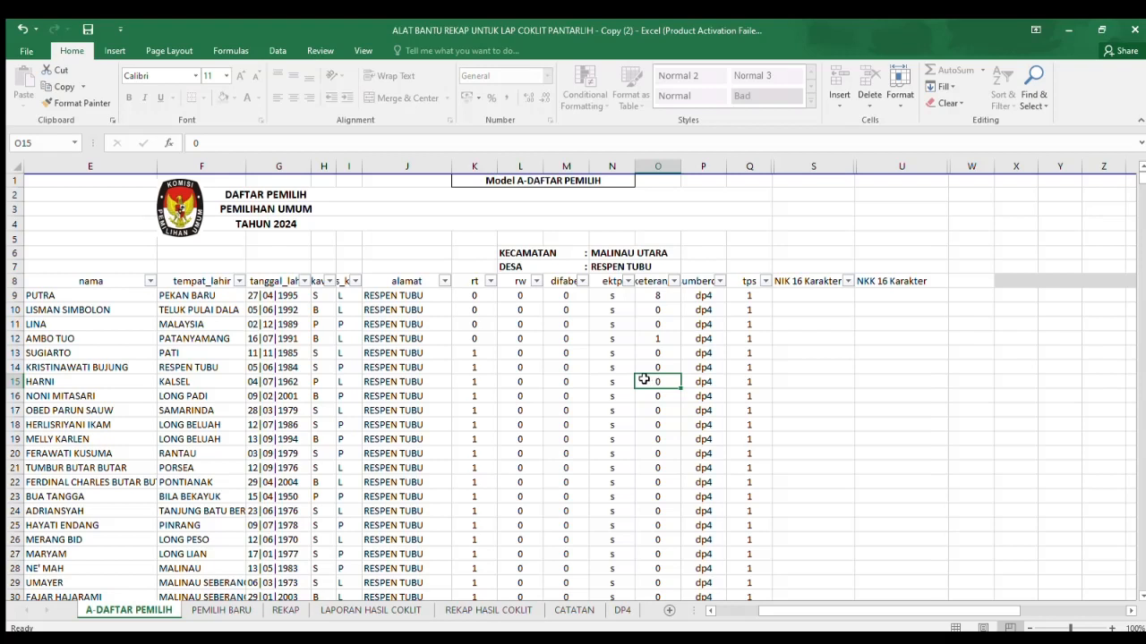
{"action": "type", "text": "6"}
{"action": "left_click", "coordinate": [646, 453]}
{"action": "left_click", "coordinate": [660, 383]}
Step: Check the TPS 001 ineligible-voter figure on REKAP HASIL COKLIT and the TNI row on LAPORAN HASIL COKLIT
{"action": "left_click", "coordinate": [488, 609]}
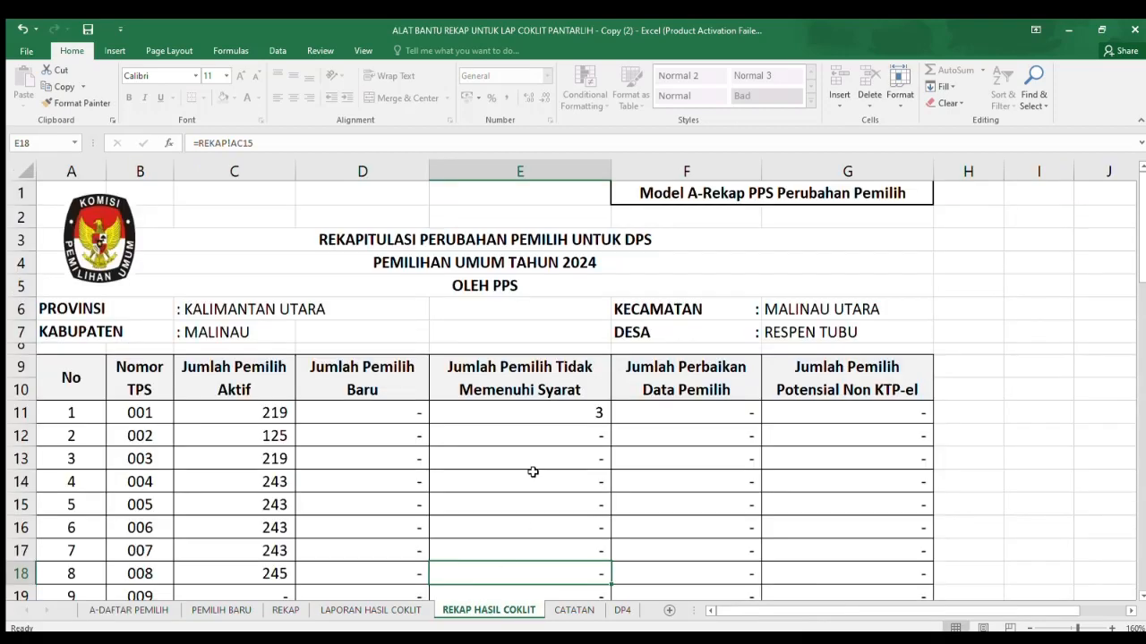
{"action": "left_click", "coordinate": [384, 610]}
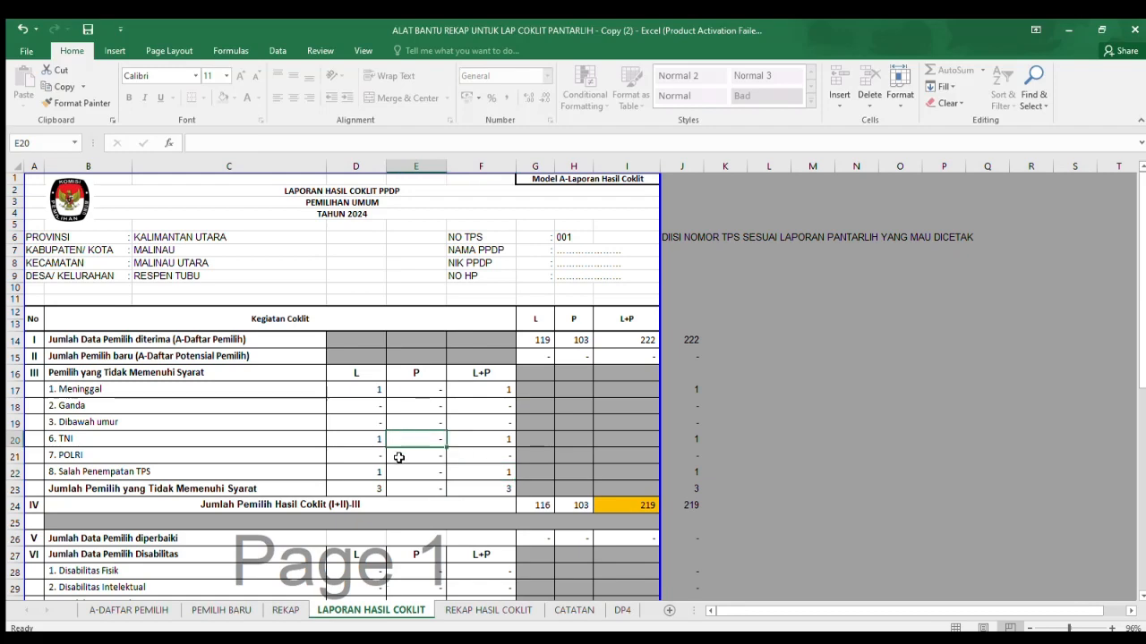
{"action": "left_click", "coordinate": [373, 438]}
{"action": "left_click", "coordinate": [491, 441]}
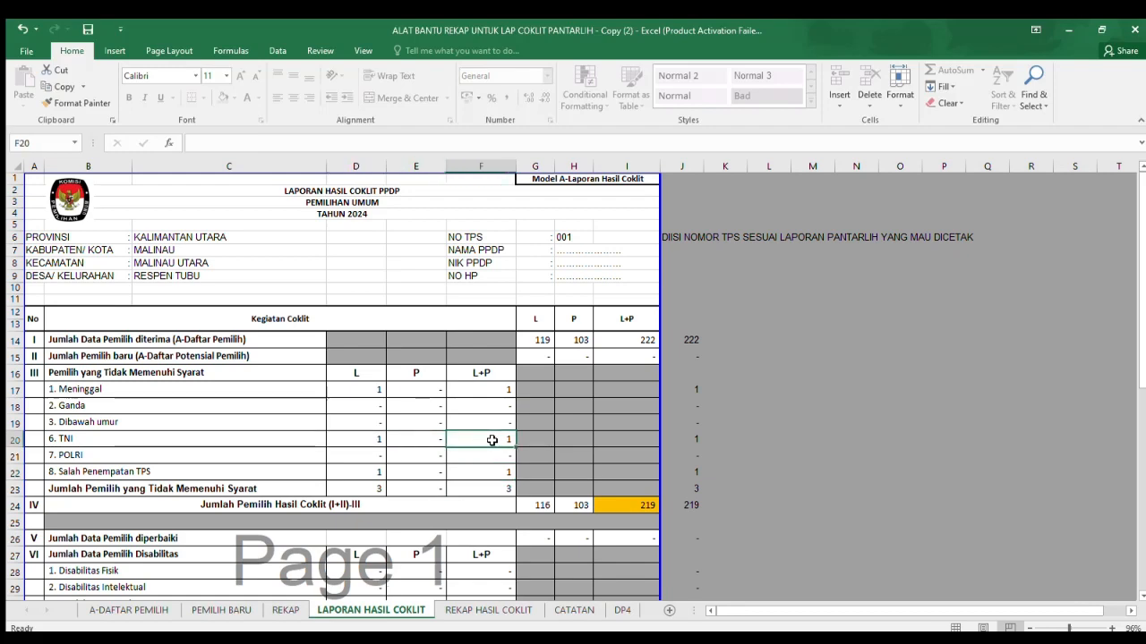
Step: Compare the A-DAFTAR PEMILIH and REKAP HASIL COKLIT sheets with the report and locate its Jumlah Pemilih baru row
{"action": "left_click", "coordinate": [134, 610]}
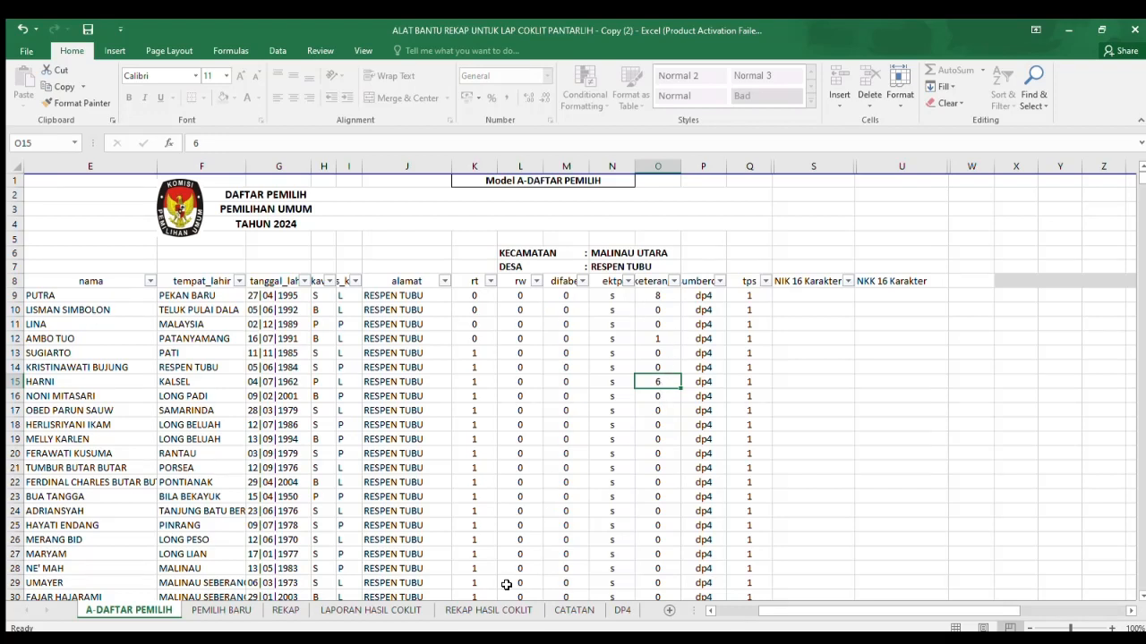
{"action": "left_click", "coordinate": [488, 609]}
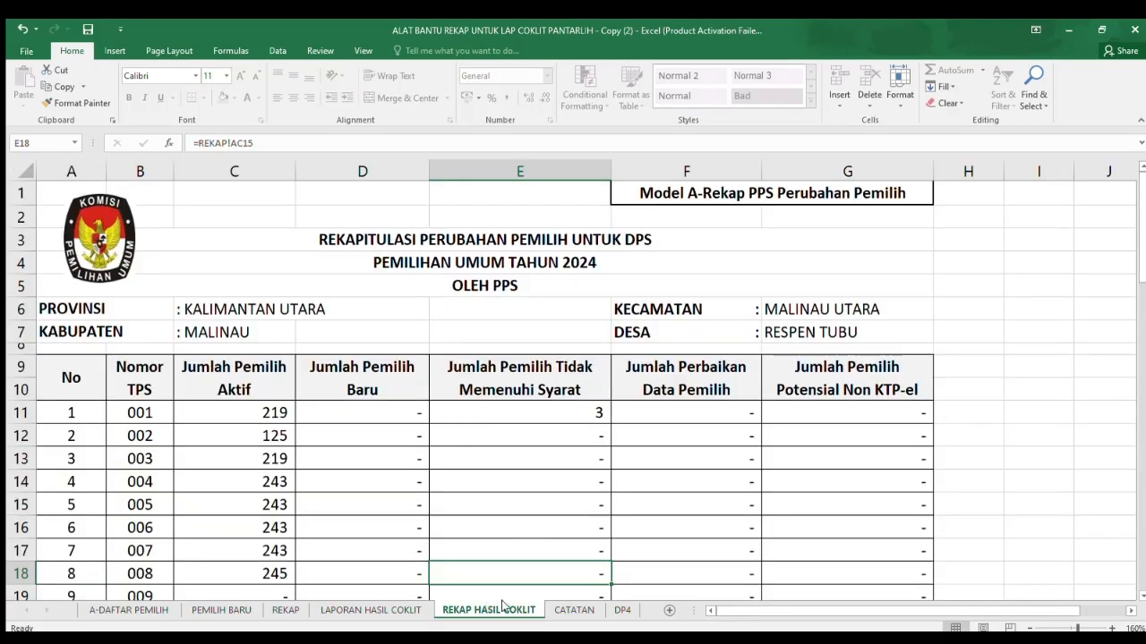
{"action": "left_click", "coordinate": [371, 609]}
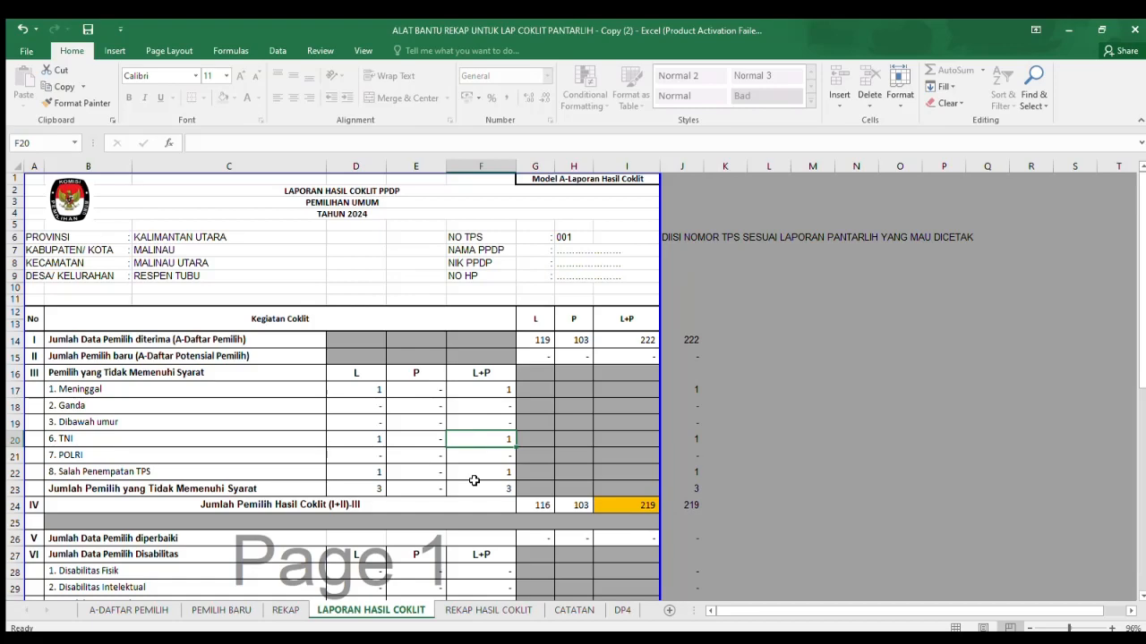
{"action": "left_click", "coordinate": [168, 356]}
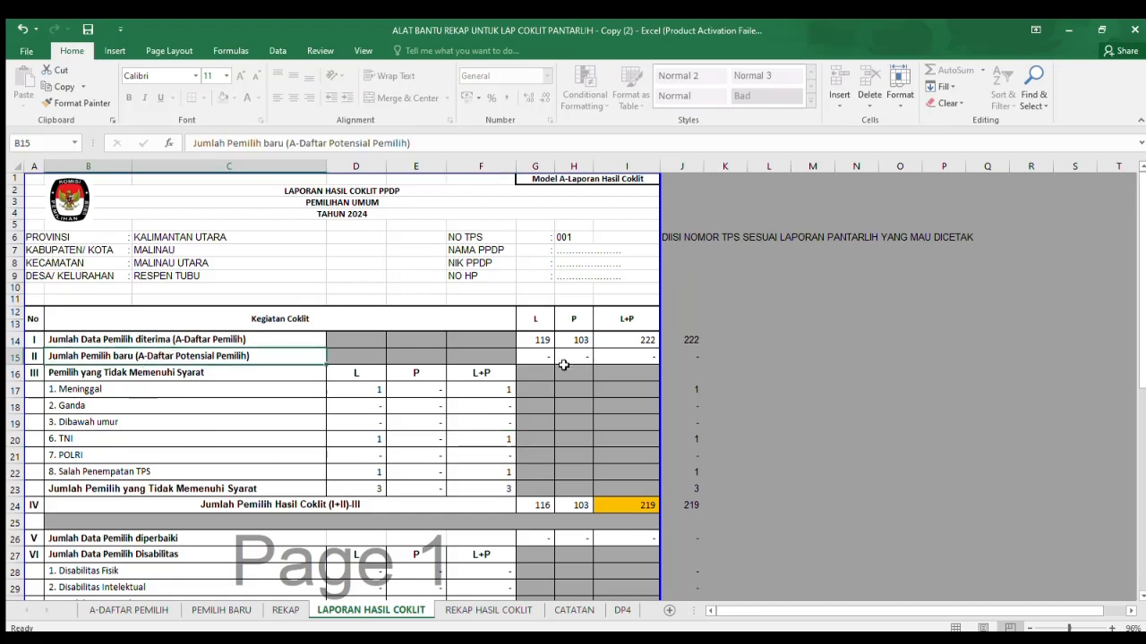
Step: Review the first blank entry row of the PEMILIH BARU sheet across its NIK, Nama and Tempat Lahir columns
{"action": "left_click", "coordinate": [223, 615]}
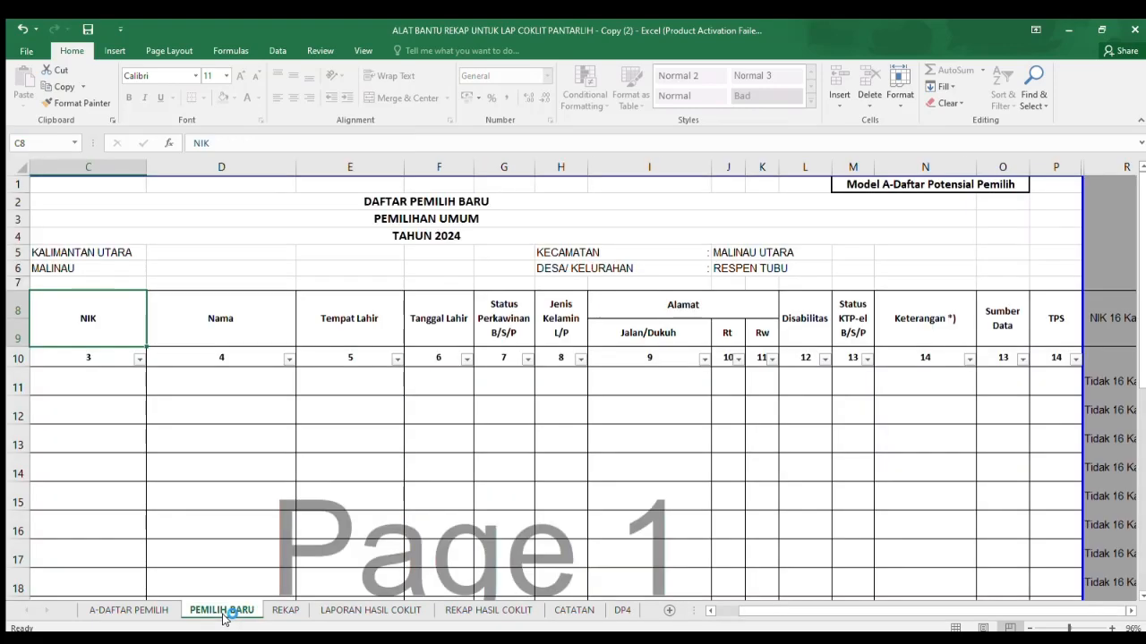
{"action": "left_click", "coordinate": [181, 382]}
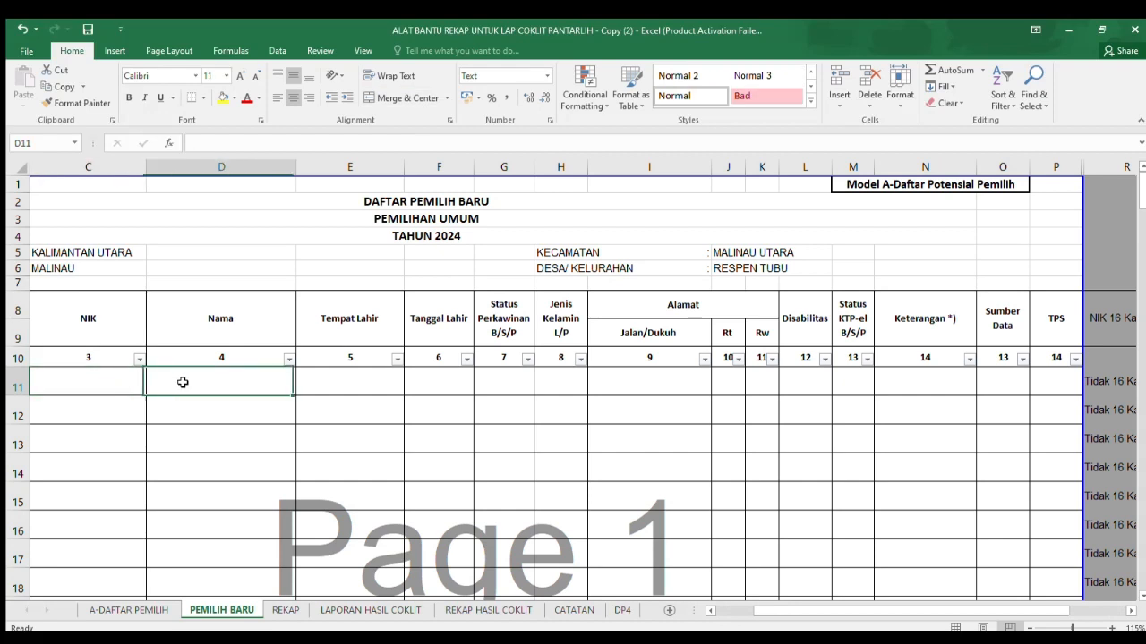
{"action": "left_click", "coordinate": [380, 383]}
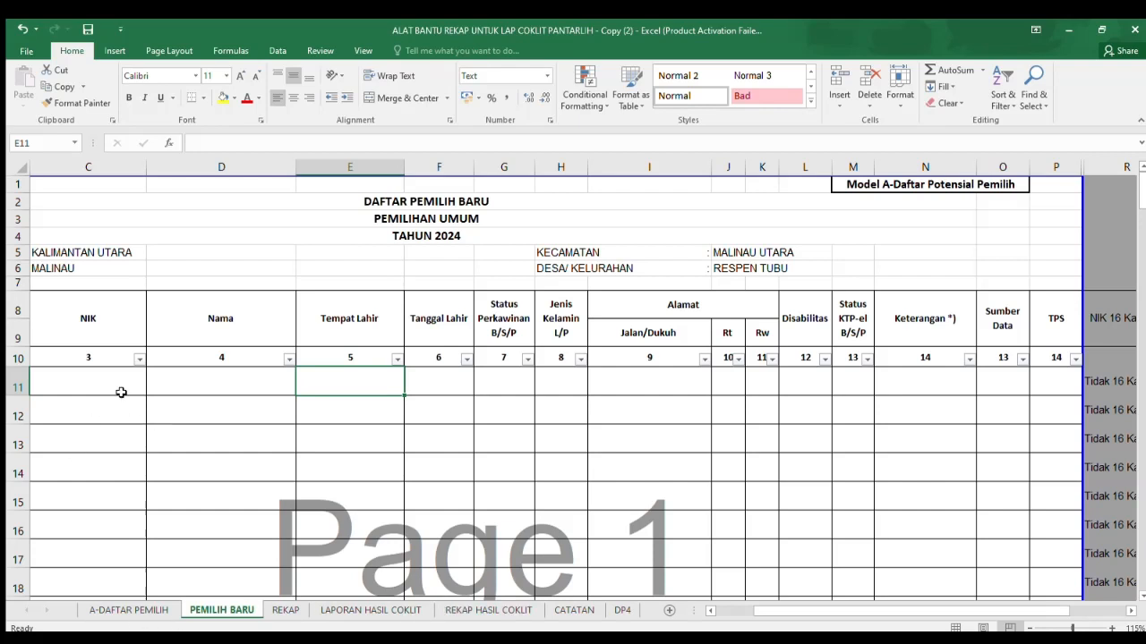
{"action": "left_click", "coordinate": [103, 387]}
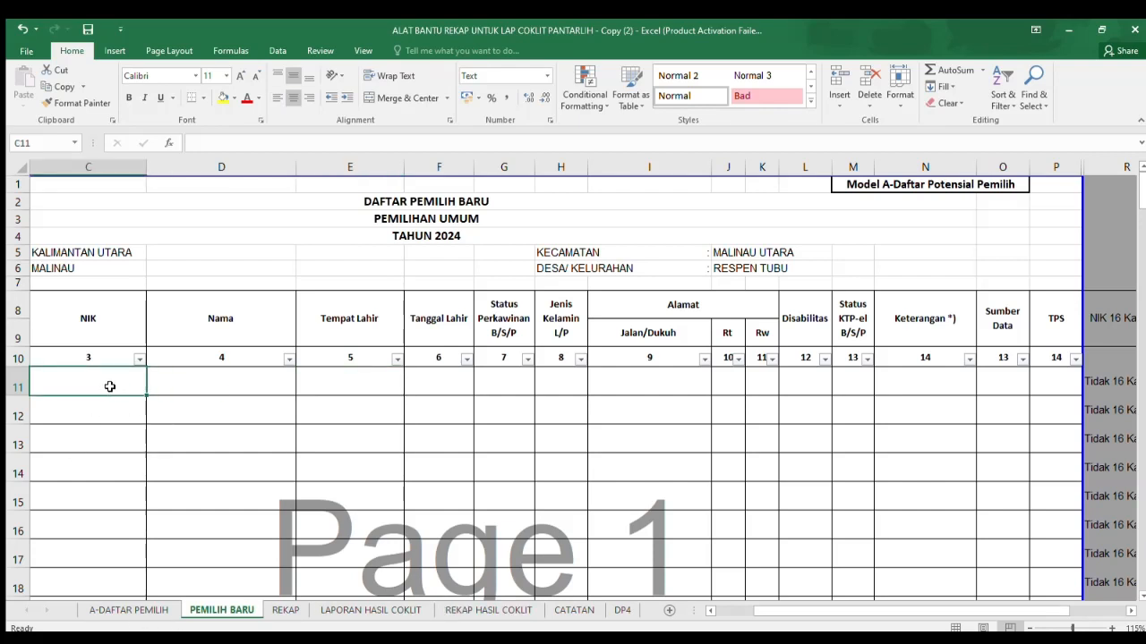
Step: Copy the first voter record, A1:P1, from the DP4 sheet and paste it at C11 on the PEMILIH BARU sheet
{"action": "left_click", "coordinate": [620, 610]}
{"action": "left_click", "coordinate": [255, 285]}
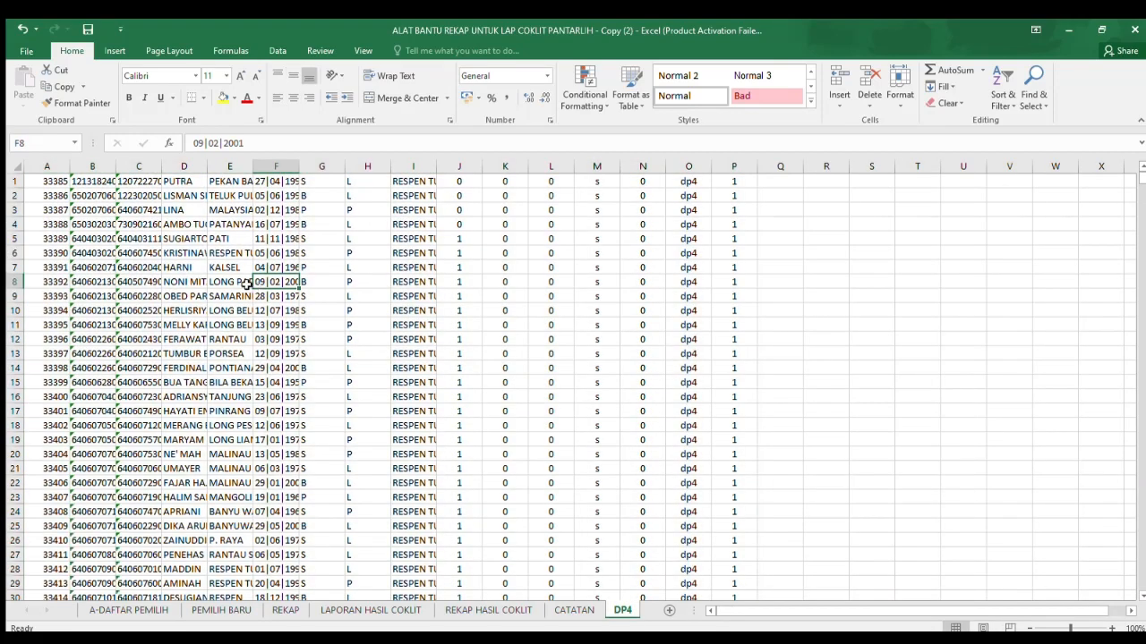
{"action": "left_click_drag", "start_coordinate": [54, 182], "coordinate": [716, 182]}
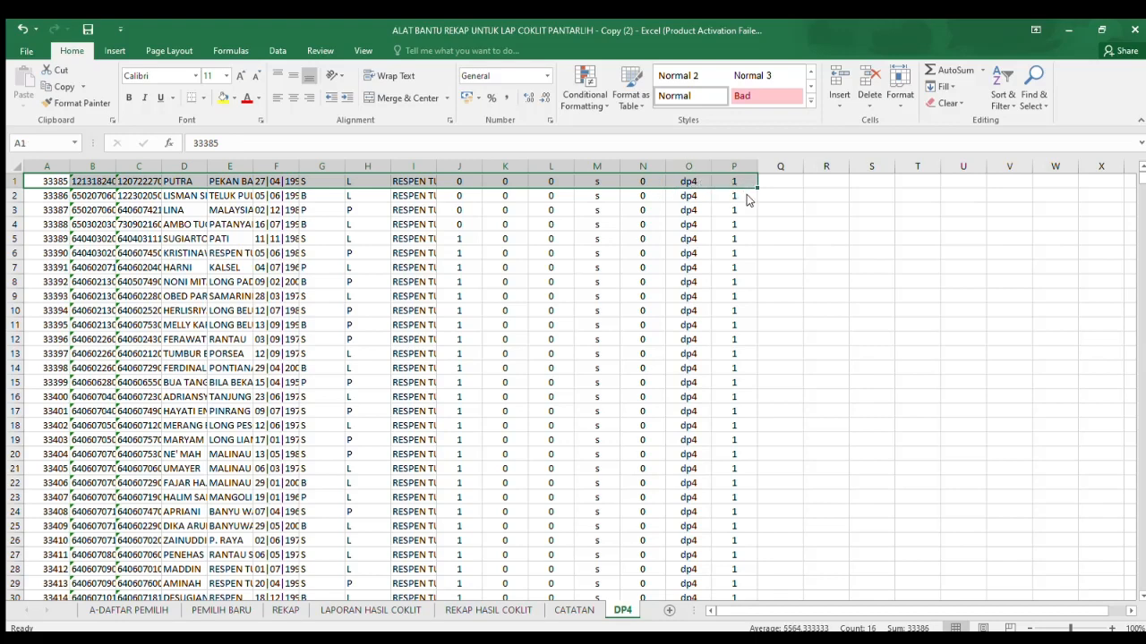
{"action": "key", "text": "ctrl+c"}
{"action": "left_click", "coordinate": [221, 610]}
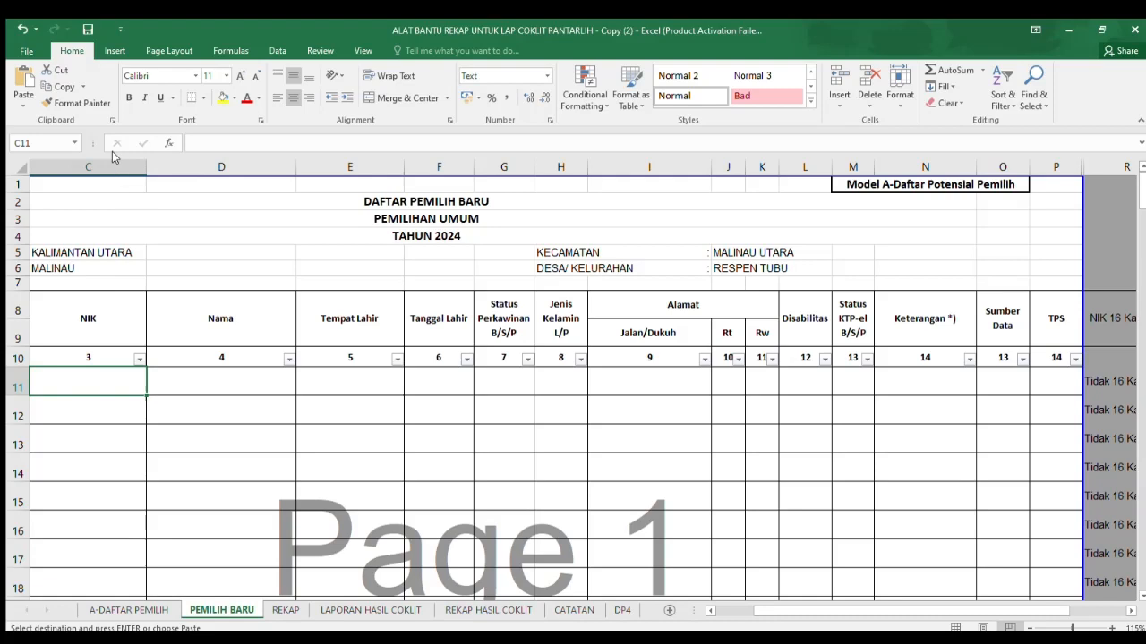
{"action": "key", "text": "ctrl+v"}
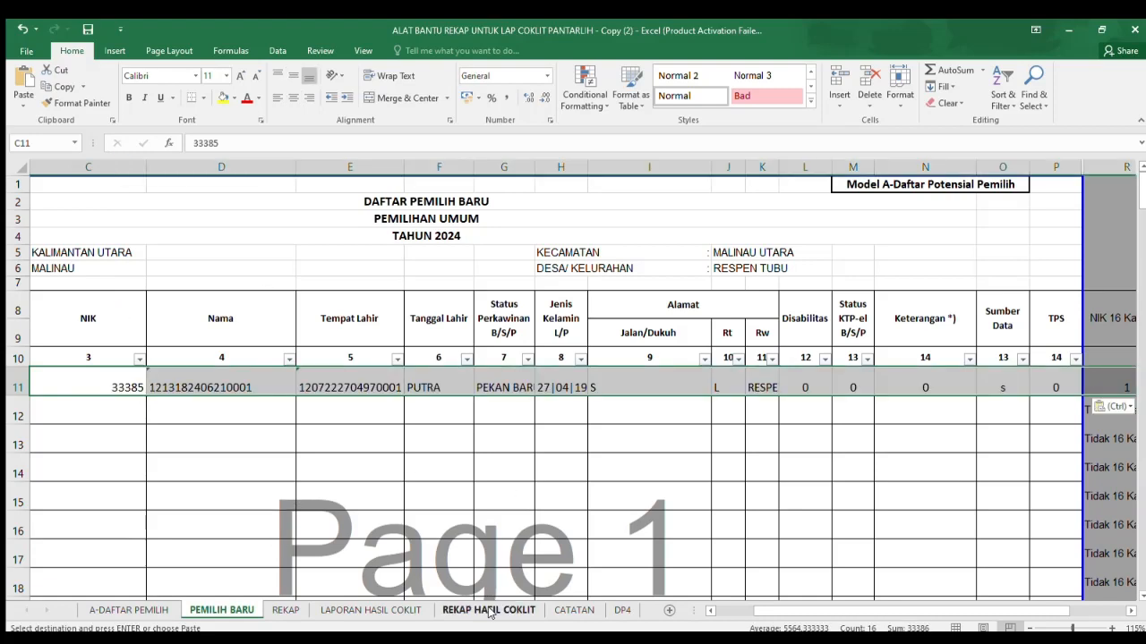
Step: Check the Jumlah Pemilih baru row in the report and set the TPS value in P11 on PEMILIH BARU to 1
{"action": "left_click", "coordinate": [489, 609]}
{"action": "left_click", "coordinate": [374, 610]}
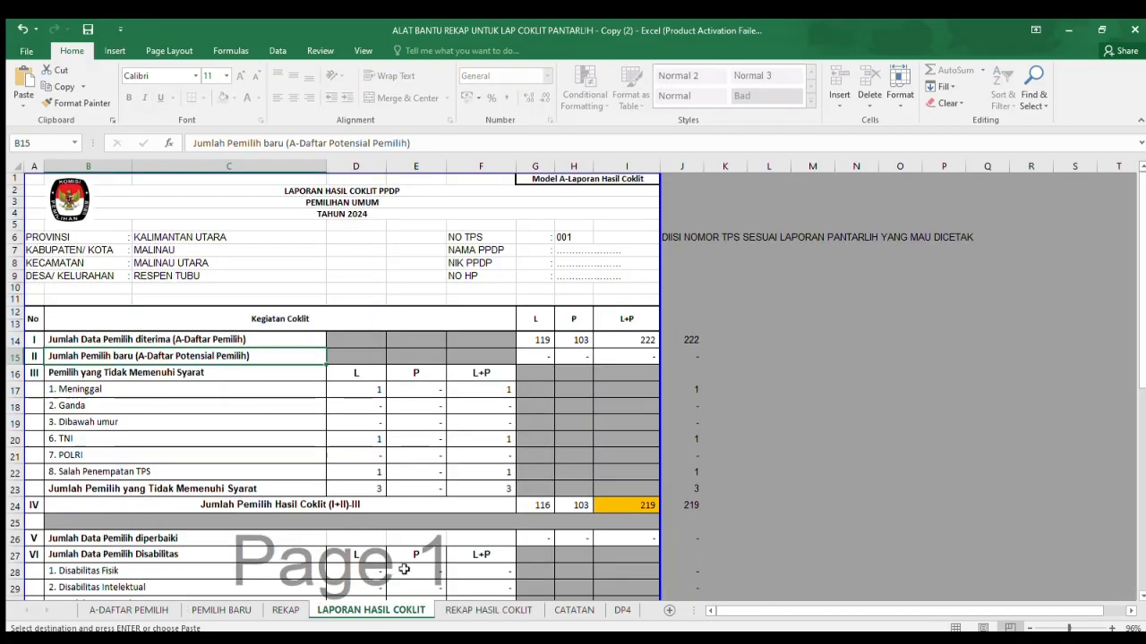
{"action": "left_click", "coordinate": [224, 610]}
{"action": "left_click", "coordinate": [1048, 388]}
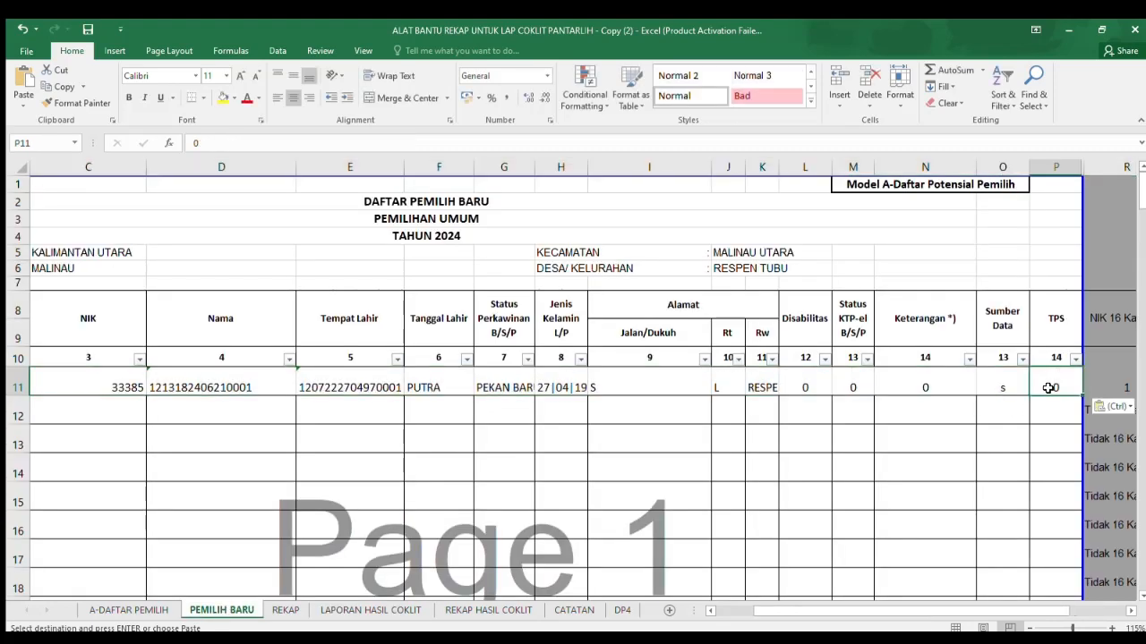
{"action": "type", "text": "1"}
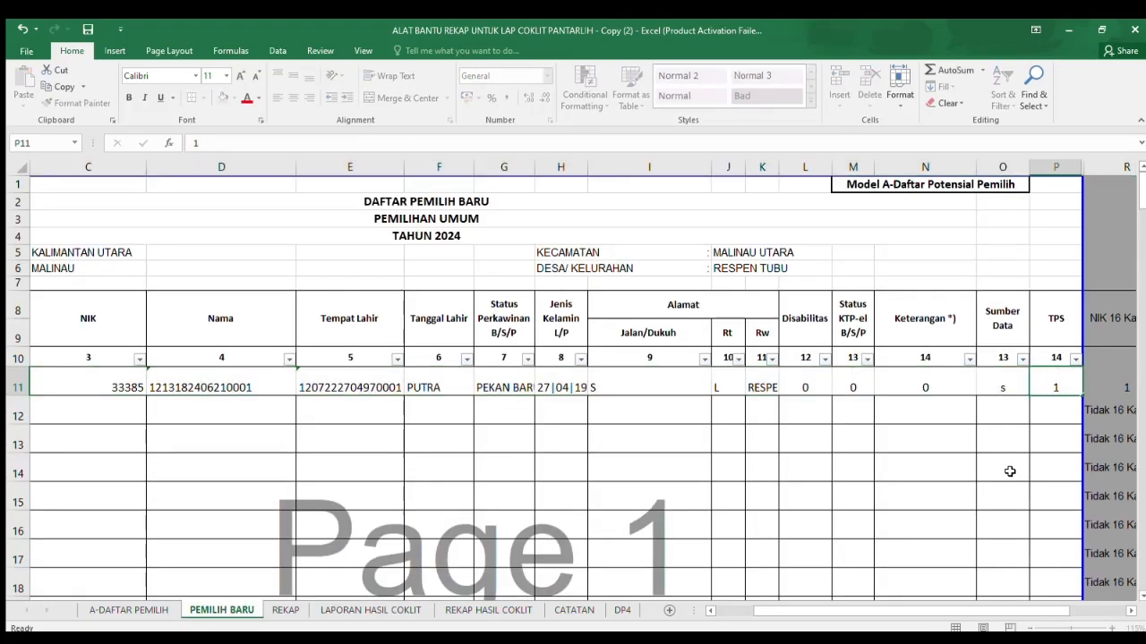
{"action": "left_click", "coordinate": [1009, 472]}
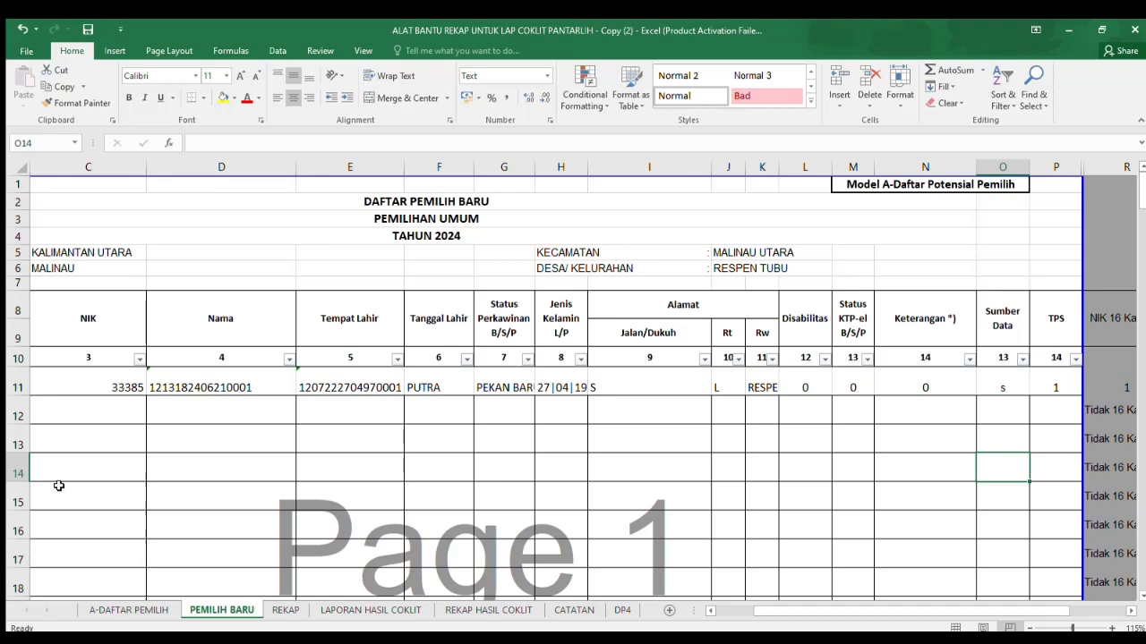
Step: Undo the TPS entry and pasted record on PEMILIH BARU and the keterangan code change in O15 on A-DAFTAR PEMILIH
{"action": "left_click", "coordinate": [22, 30]}
{"action": "left_click", "coordinate": [29, 38]}
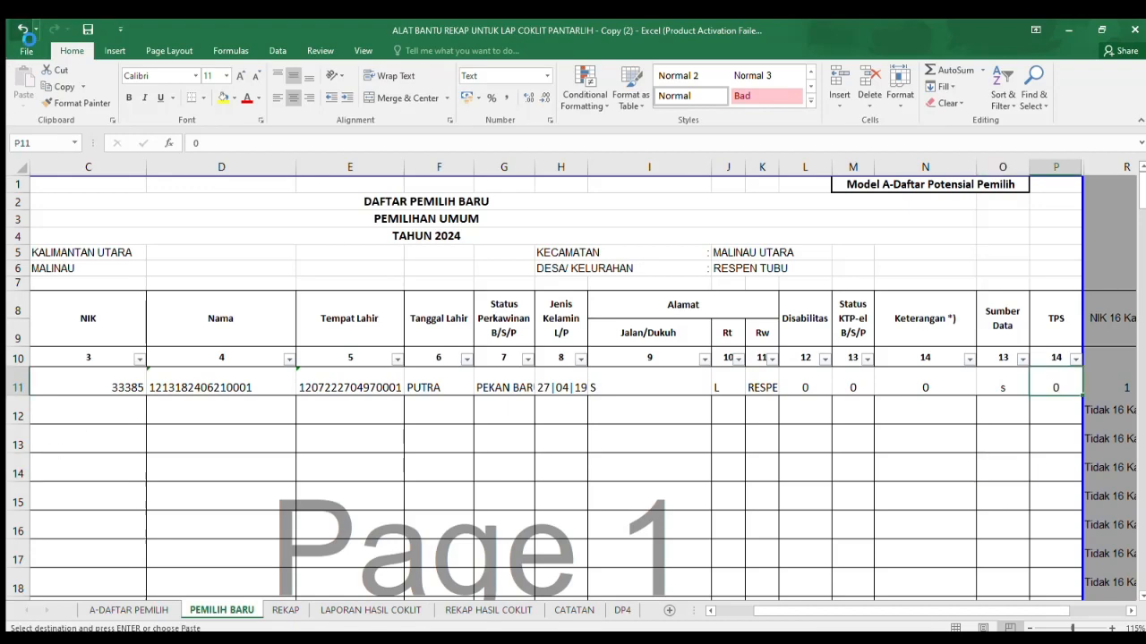
{"action": "left_click", "coordinate": [29, 37]}
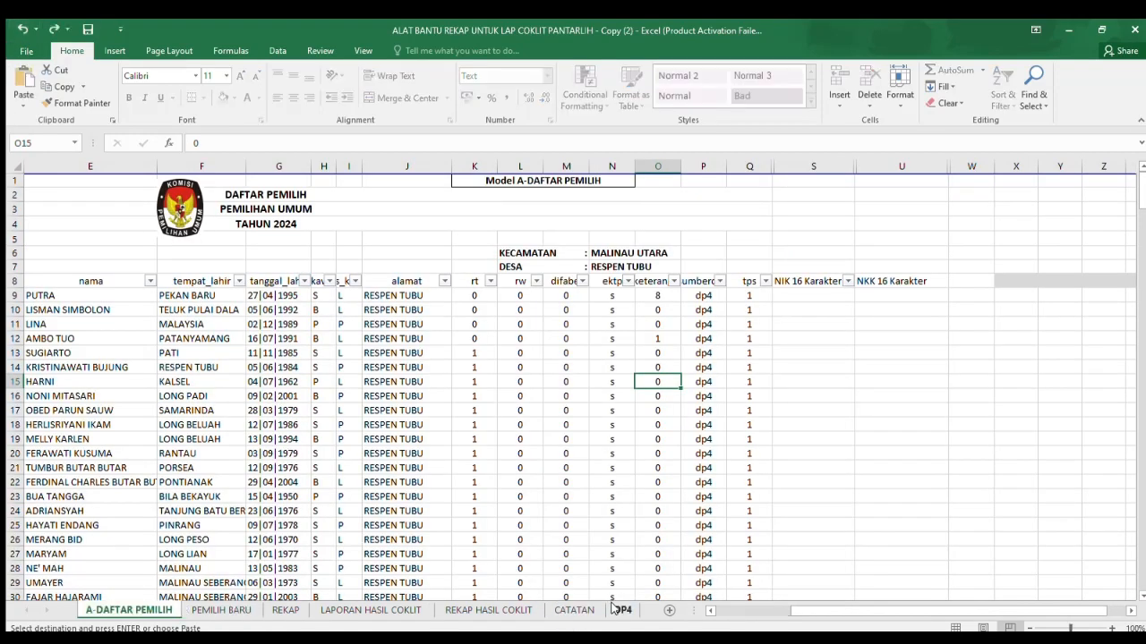
Step: Copy the first voter record, B1:P1, from the DP4 sheet and paste it at B11 under No KK on the PEMILIH BARU sheet
{"action": "left_click", "coordinate": [622, 610]}
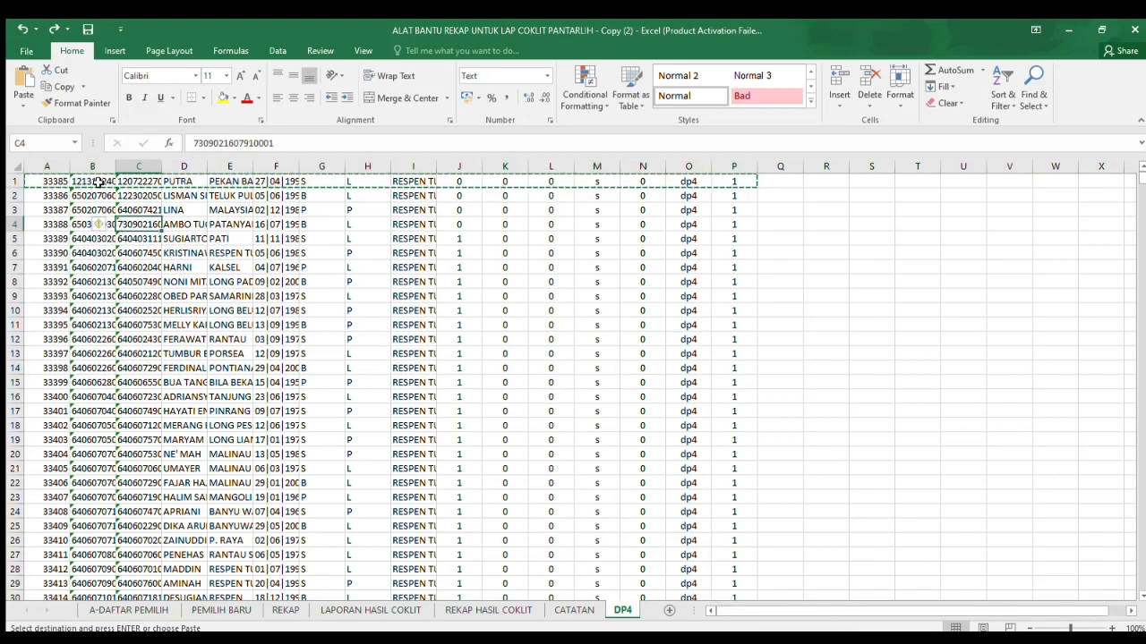
{"action": "left_click_drag", "start_coordinate": [94, 181], "coordinate": [732, 182]}
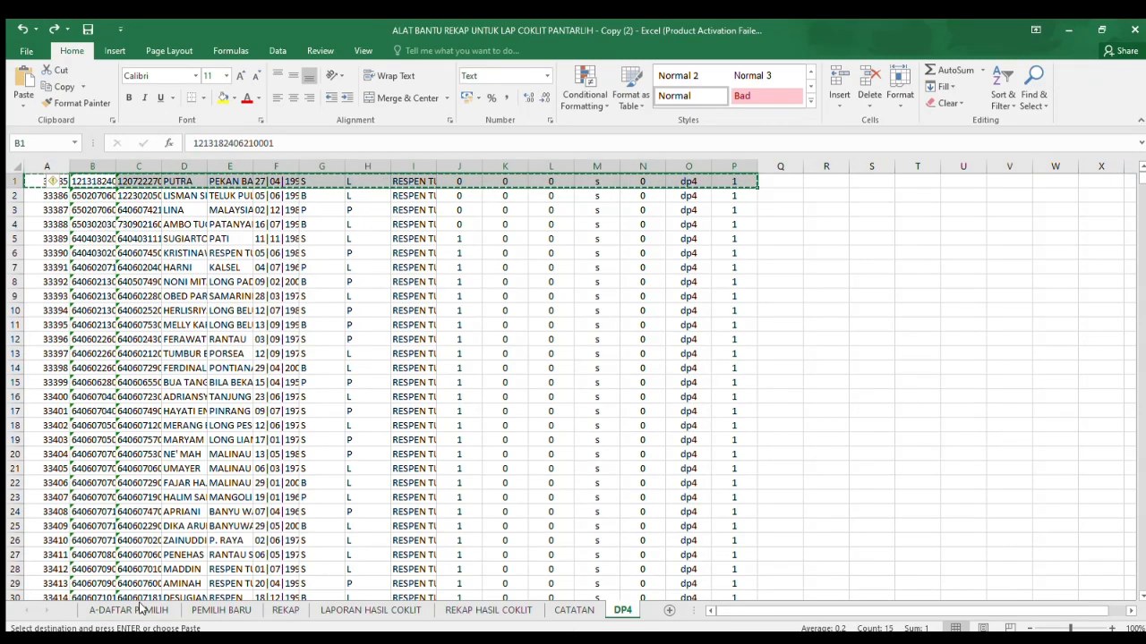
{"action": "left_click", "coordinate": [222, 609]}
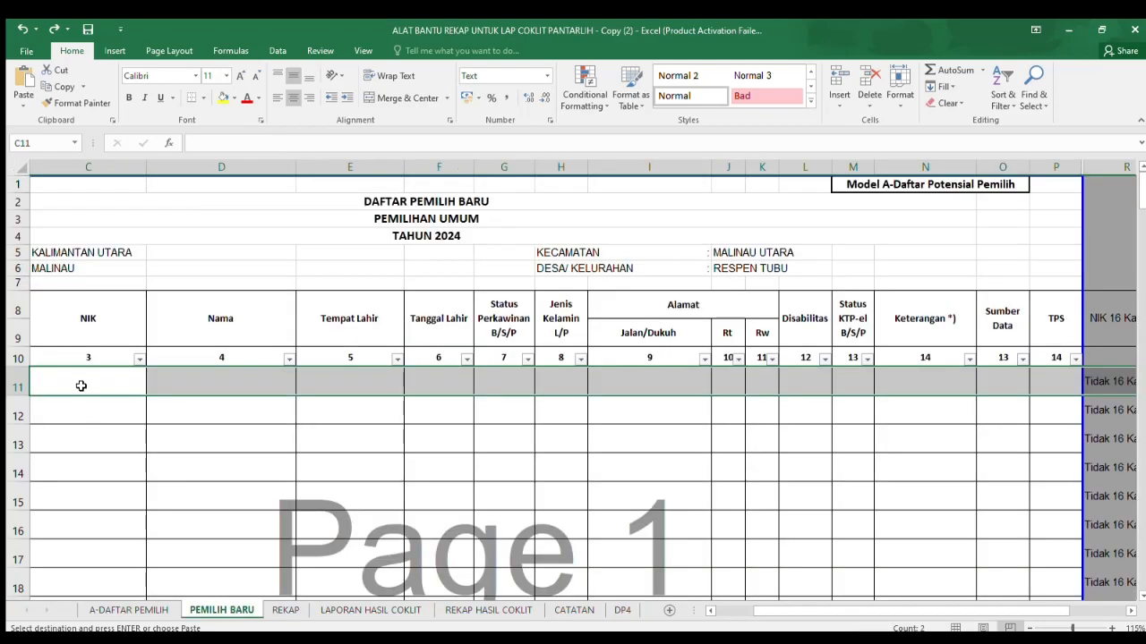
{"action": "left_click_drag", "start_coordinate": [763, 616], "coordinate": [726, 613]}
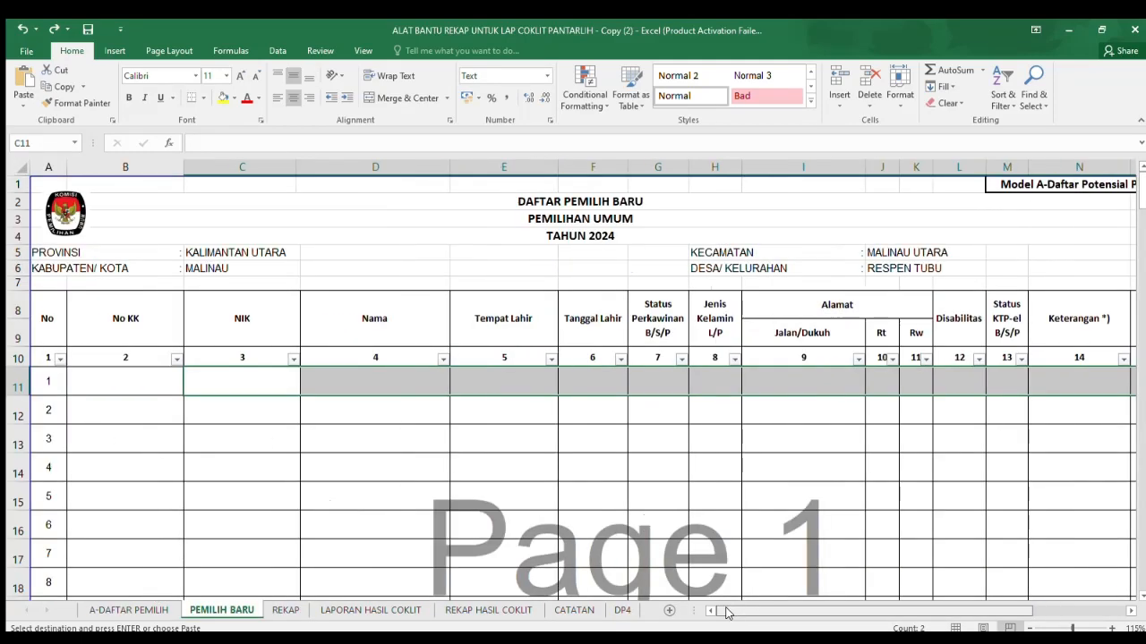
{"action": "left_click", "coordinate": [123, 377]}
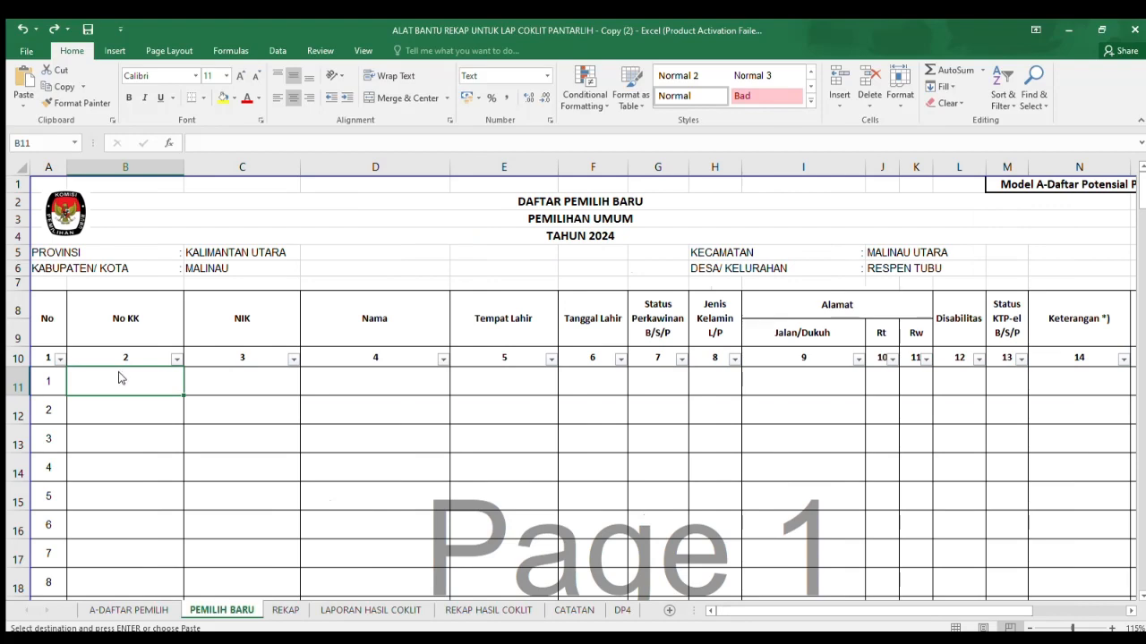
{"action": "key", "text": "ctrl+v"}
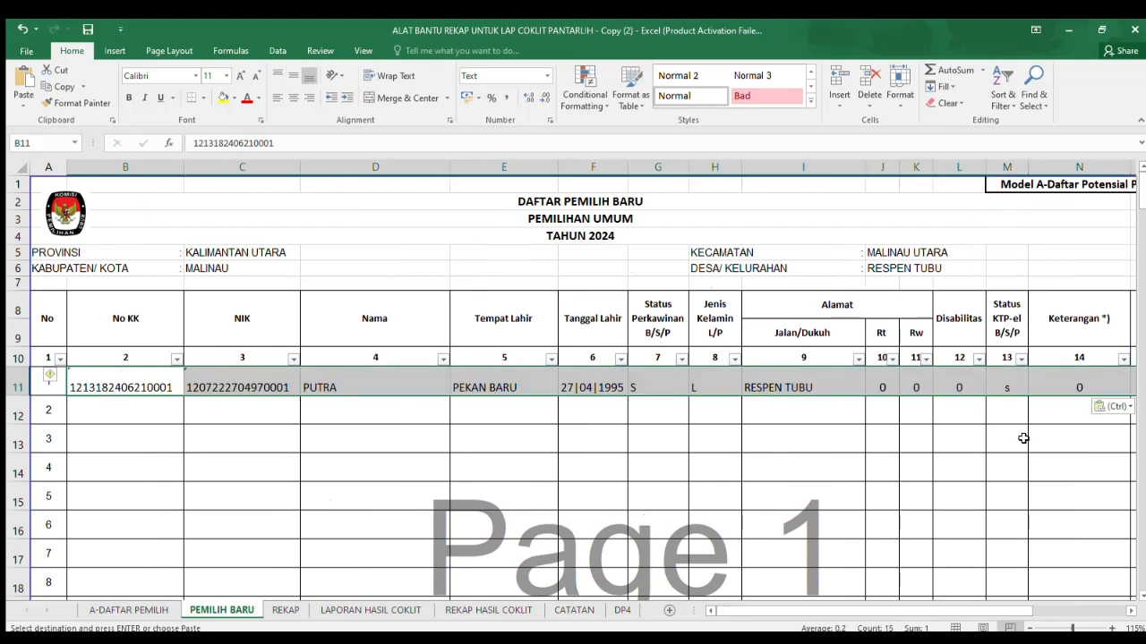
{"action": "left_click", "coordinate": [1020, 438]}
{"action": "left_click_drag", "start_coordinate": [984, 612], "coordinate": [1080, 593]}
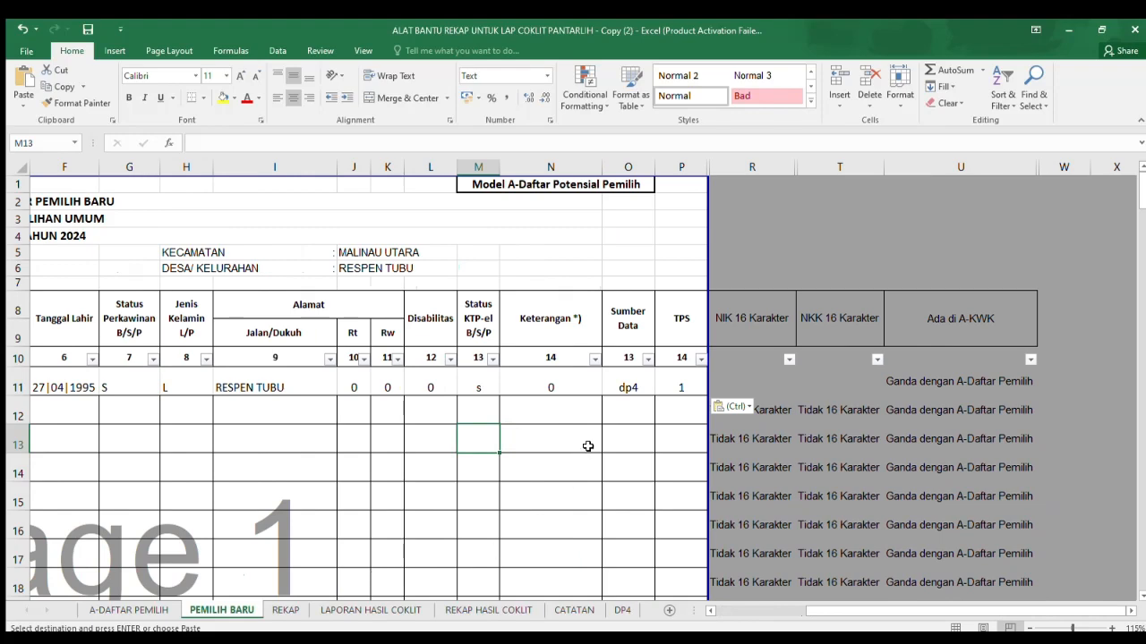
Step: Check the L and L+P figures of the Jumlah Pemilih baru row on the LAPORAN HASIL COKLIT sheet
{"action": "left_click", "coordinate": [377, 609]}
{"action": "left_click", "coordinate": [535, 356]}
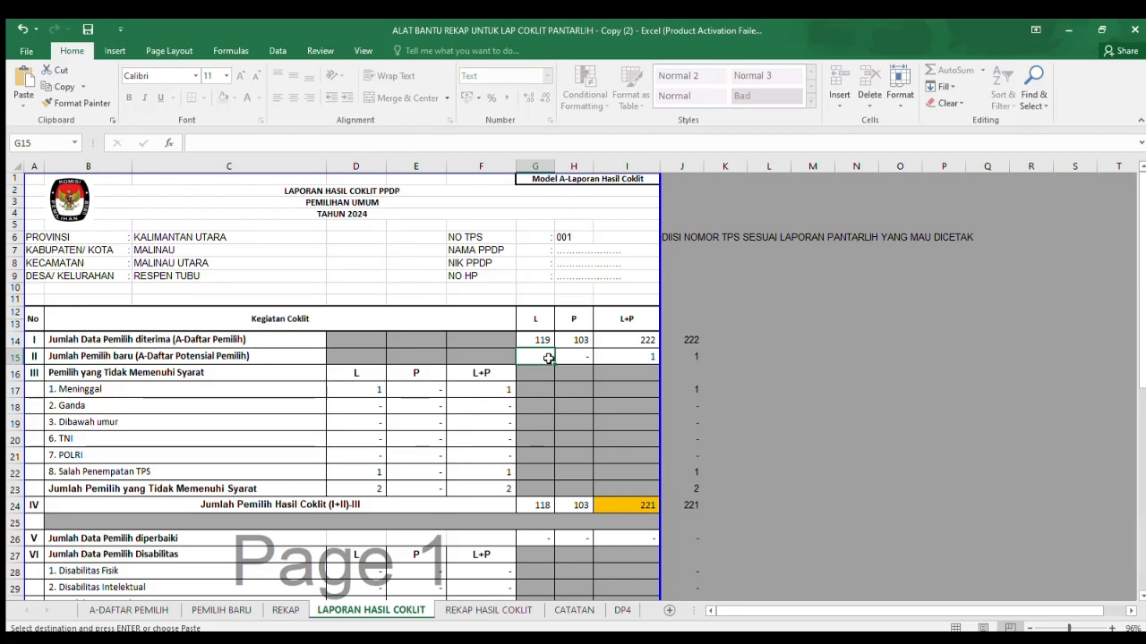
{"action": "left_click", "coordinate": [639, 358]}
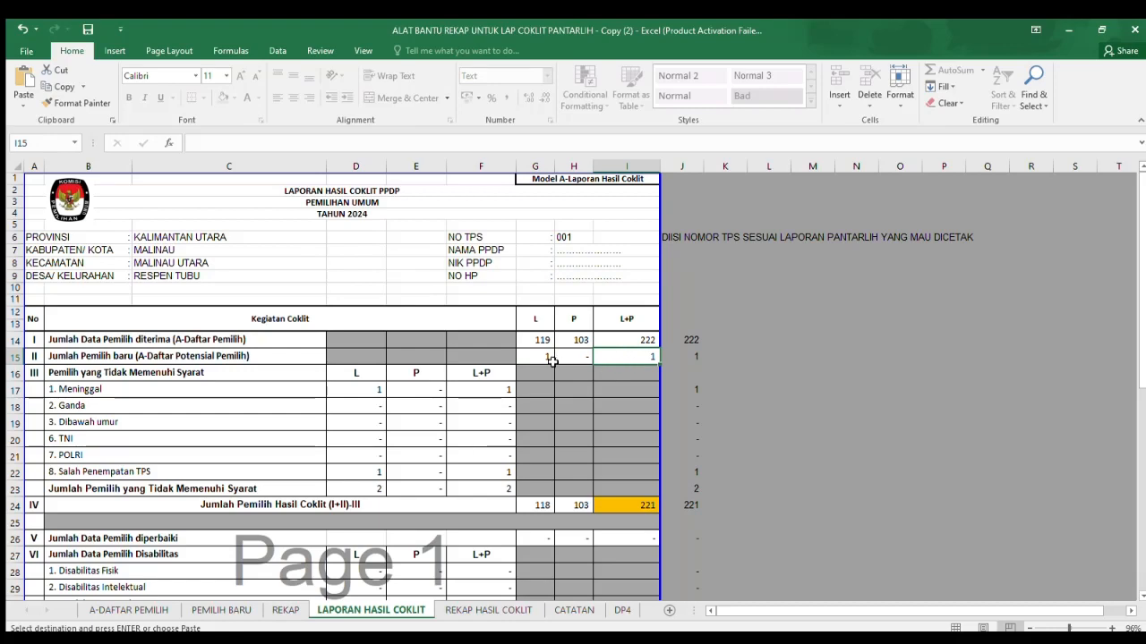
Step: Review the remaining report rows, including Jumlah Data Pemilih diperbaiki and the Disabilitas categories
{"action": "scroll", "coordinate": [557, 384], "scroll_direction": "down", "scroll_amount": 4}
{"action": "scroll", "coordinate": [557, 394], "scroll_direction": "down", "scroll_amount": 2}
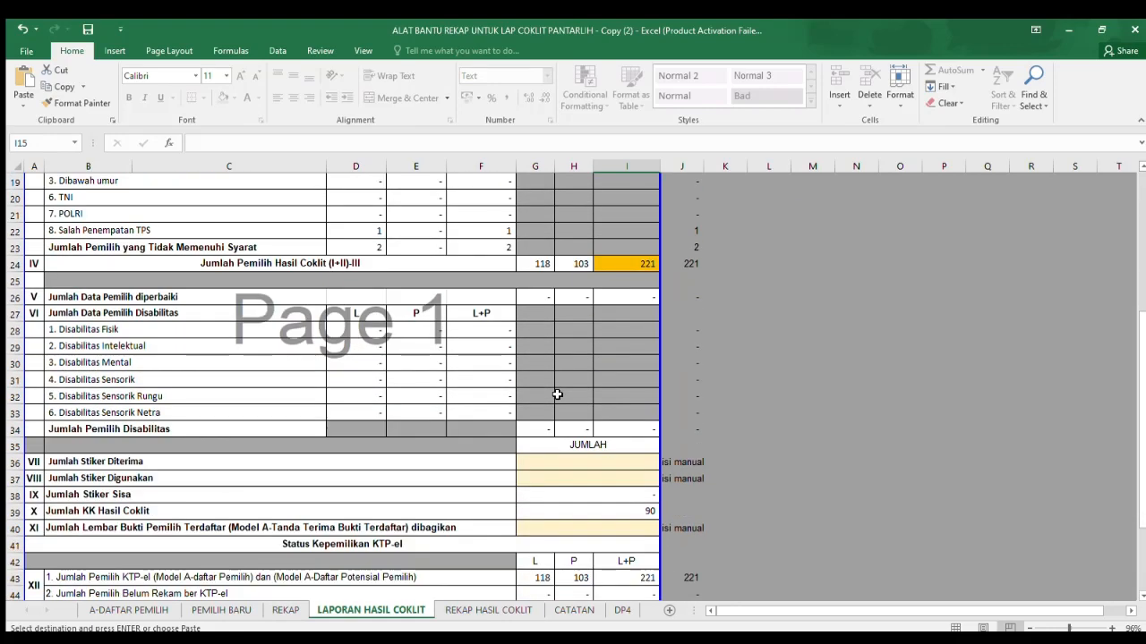
{"action": "scroll", "coordinate": [557, 395], "scroll_direction": "down", "scroll_amount": 2}
{"action": "scroll", "coordinate": [557, 394], "scroll_direction": "up", "scroll_amount": 3}
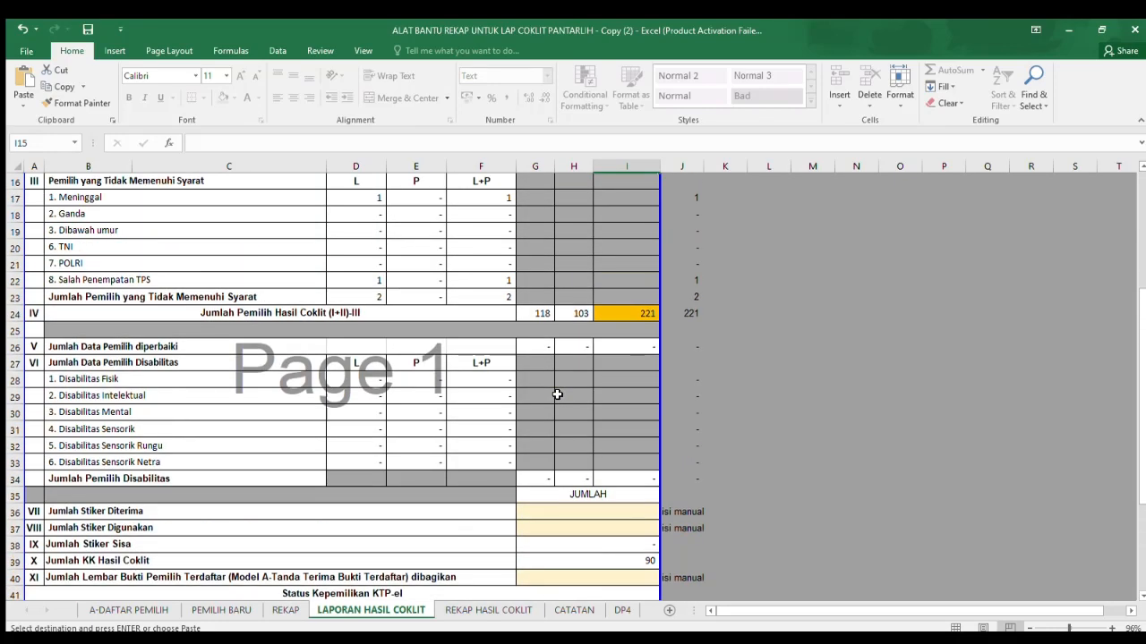
{"action": "scroll", "coordinate": [557, 394], "scroll_direction": "up", "scroll_amount": 2}
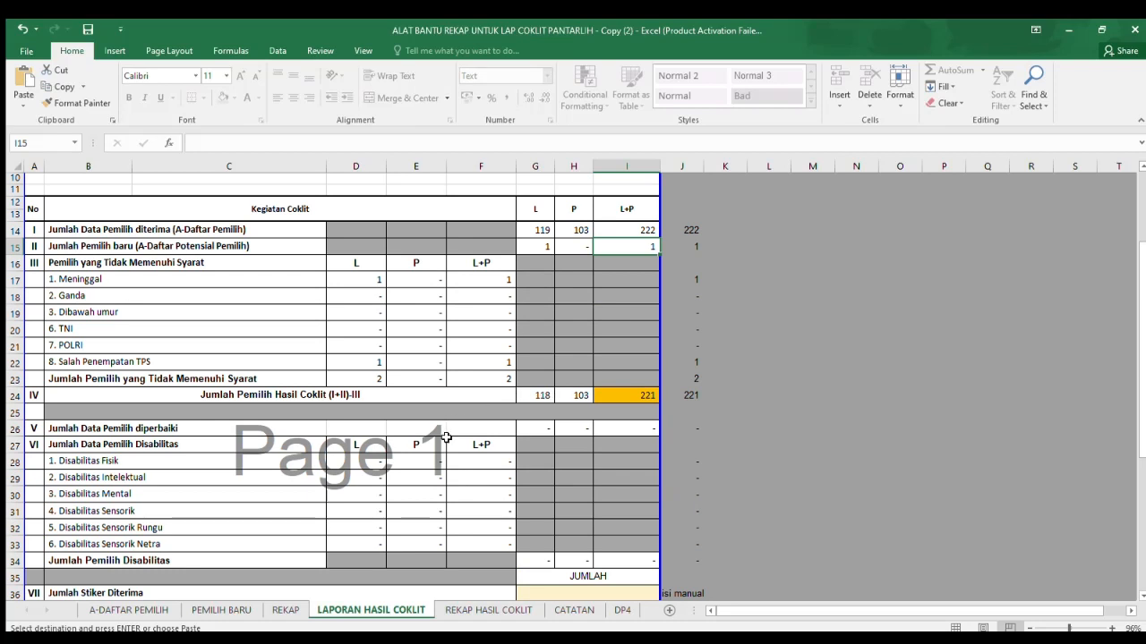
{"action": "left_click", "coordinate": [80, 446]}
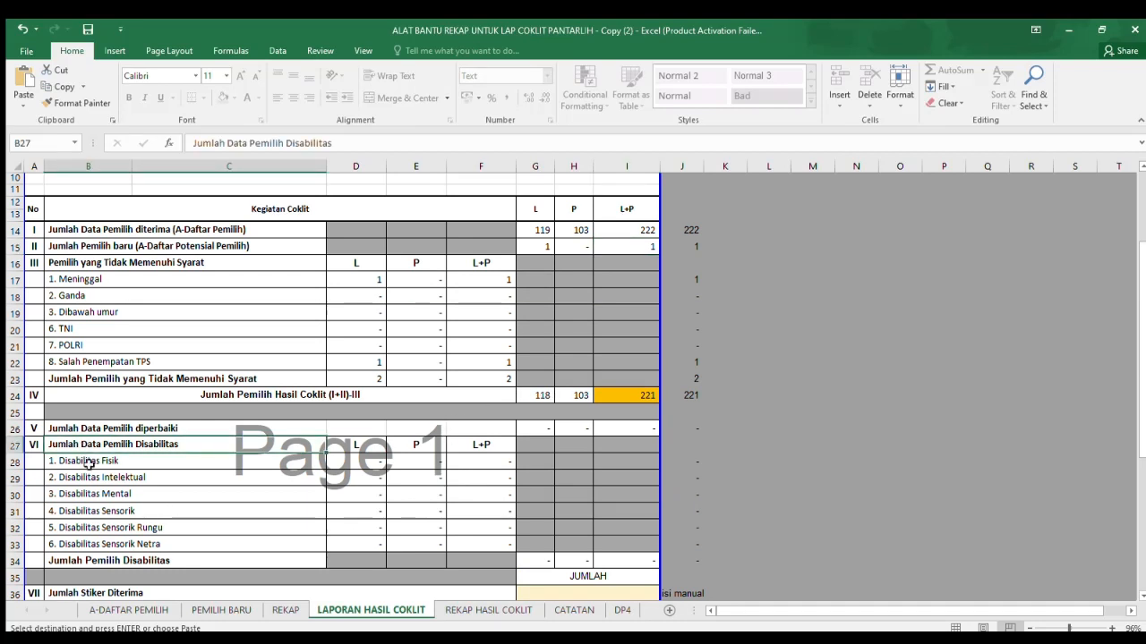
{"action": "left_click", "coordinate": [103, 463]}
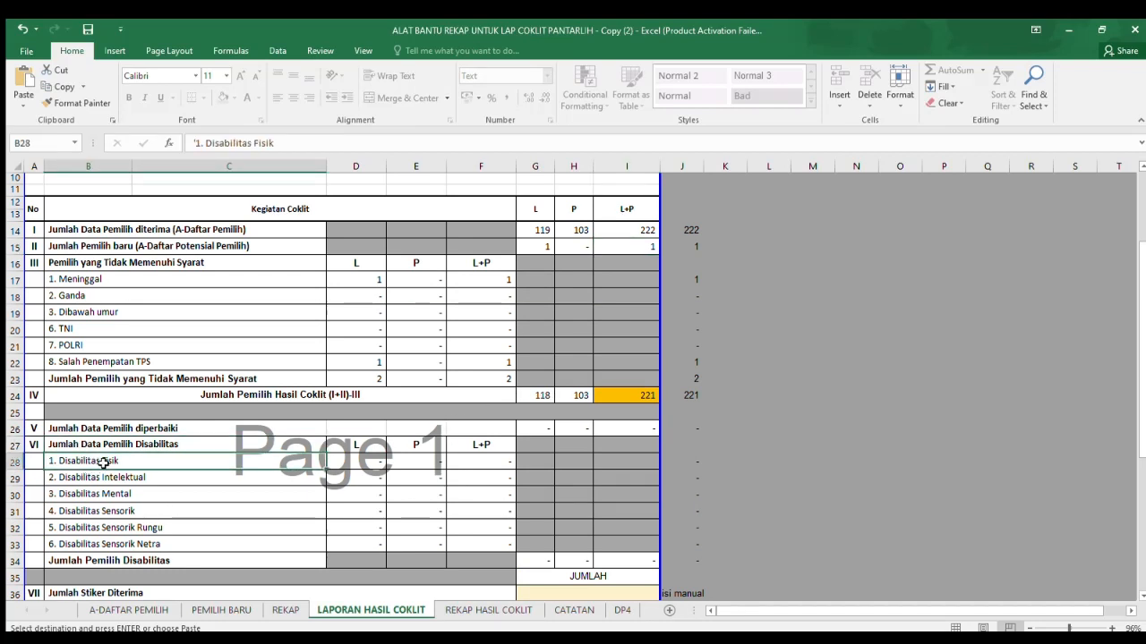
{"action": "left_click", "coordinate": [77, 428]}
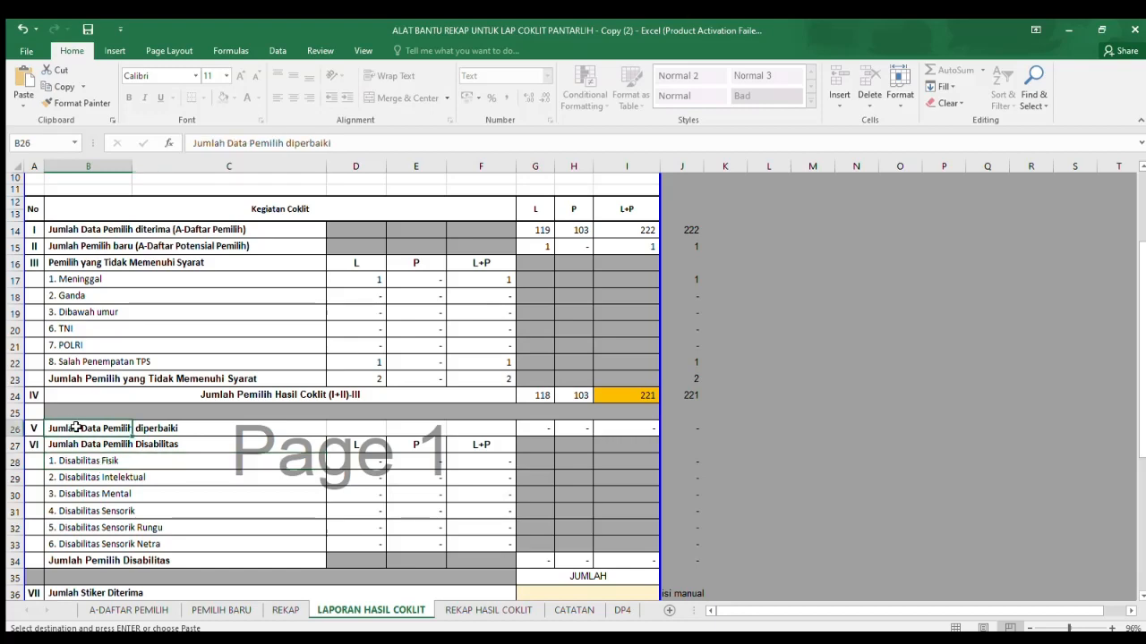
Step: On A-DAFTAR PEMILIH, set the row 19 voter's difabel code in M19 to 1 and the keterangan code in O19 to U
{"action": "left_click", "coordinate": [128, 609]}
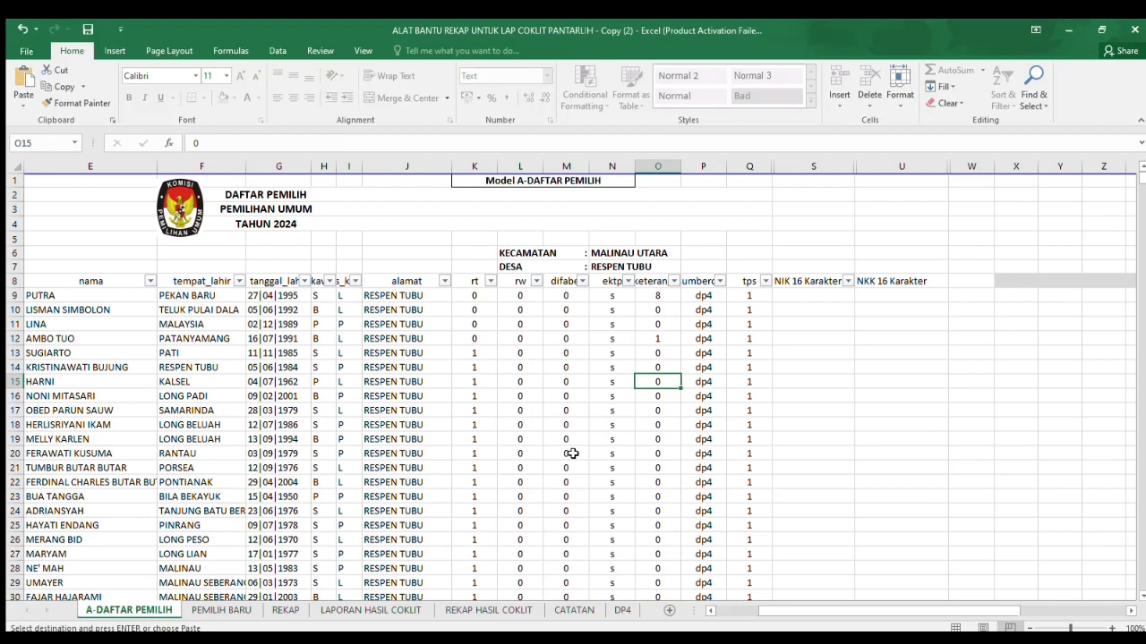
{"action": "left_click", "coordinate": [54, 442]}
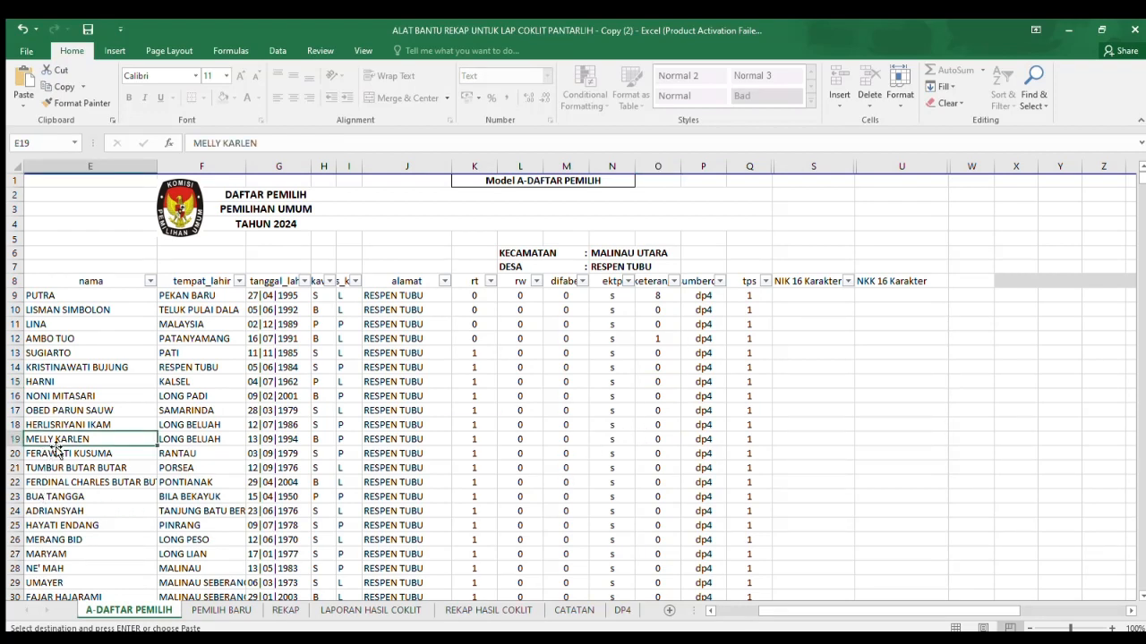
{"action": "left_click", "coordinate": [564, 437]}
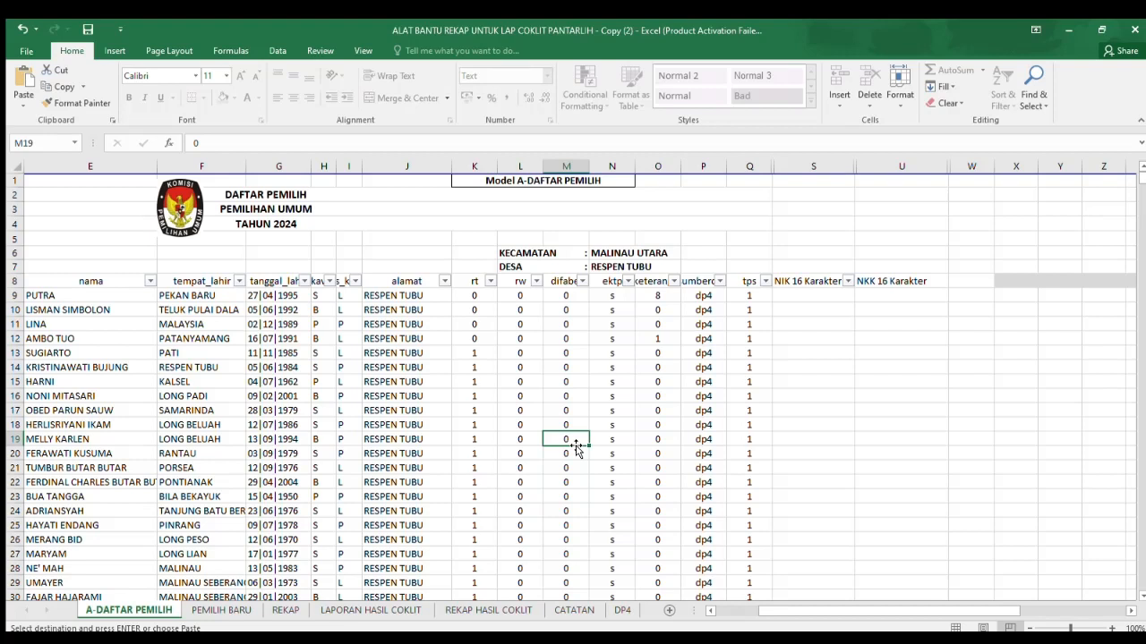
{"action": "type", "text": "1"}
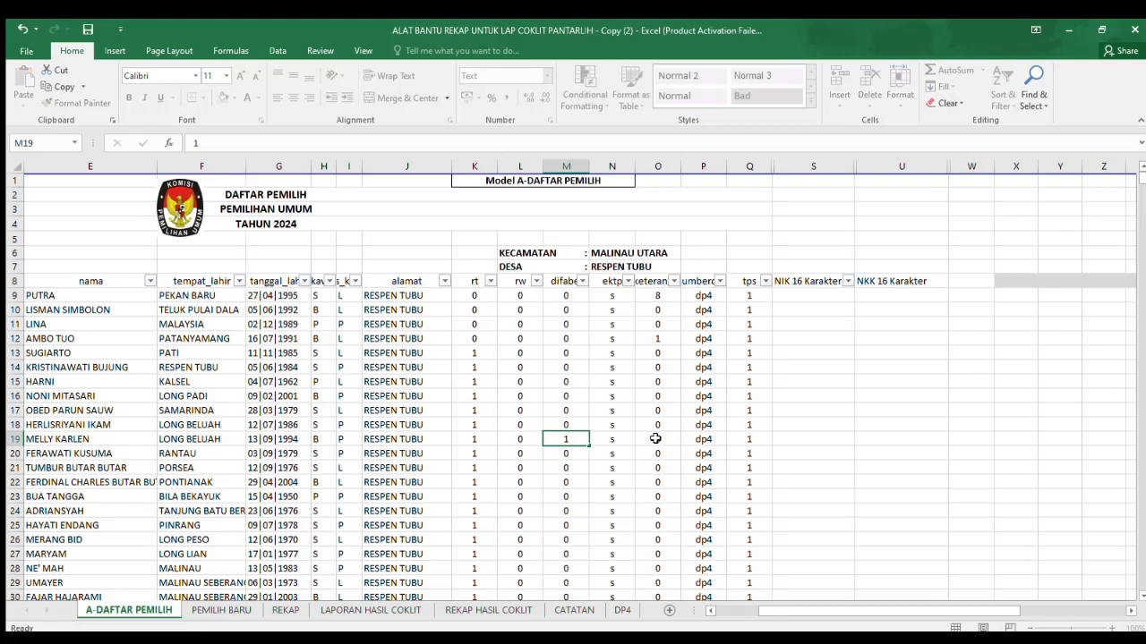
{"action": "left_click", "coordinate": [656, 439]}
{"action": "type", "text": "U"}
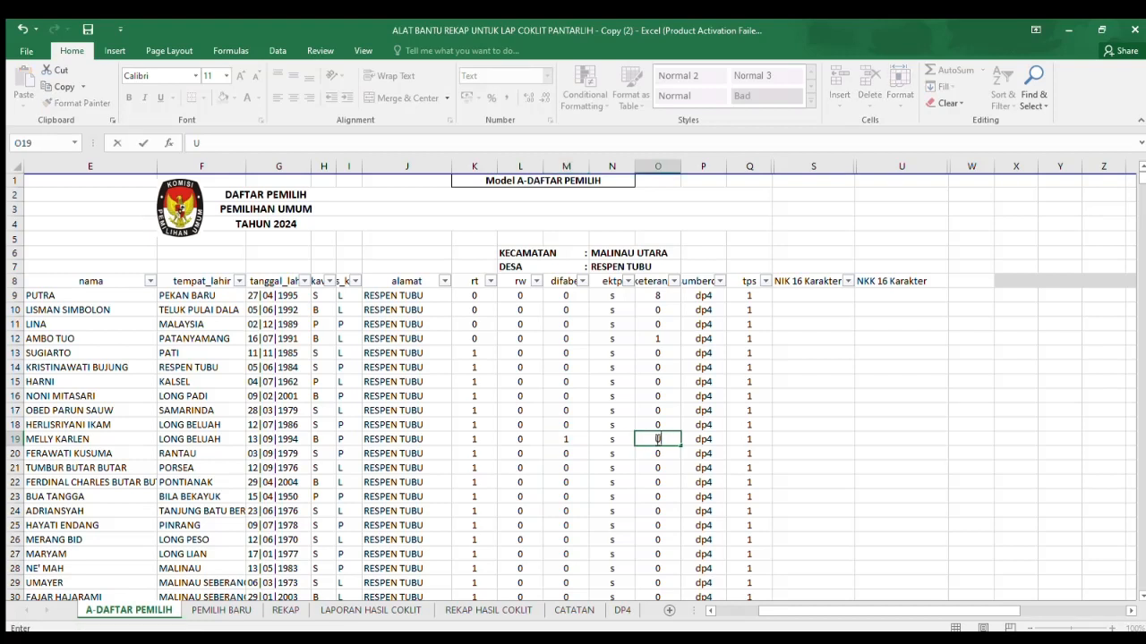
{"action": "left_click", "coordinate": [656, 496]}
{"action": "left_click", "coordinate": [654, 442]}
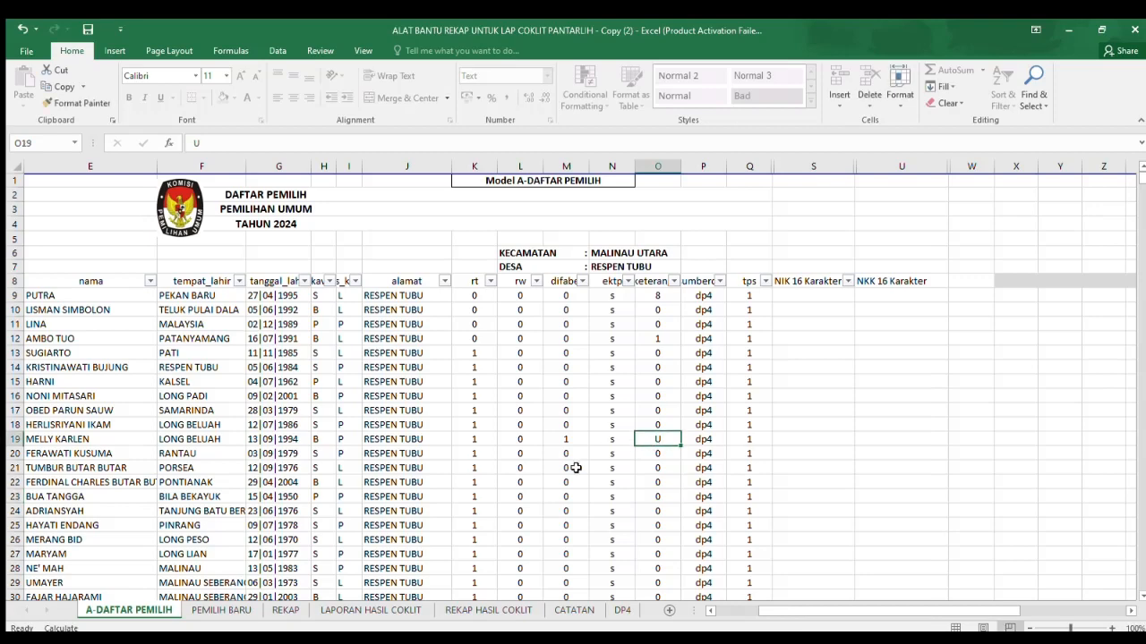
Step: Examine the Disabilitas Fisik, Data Pemilih diperbaiki and Jumlah Pemilih Disabilitas rows on the LAPORAN HASIL COKLIT sheet
{"action": "left_click", "coordinate": [495, 610]}
{"action": "left_click", "coordinate": [417, 611]}
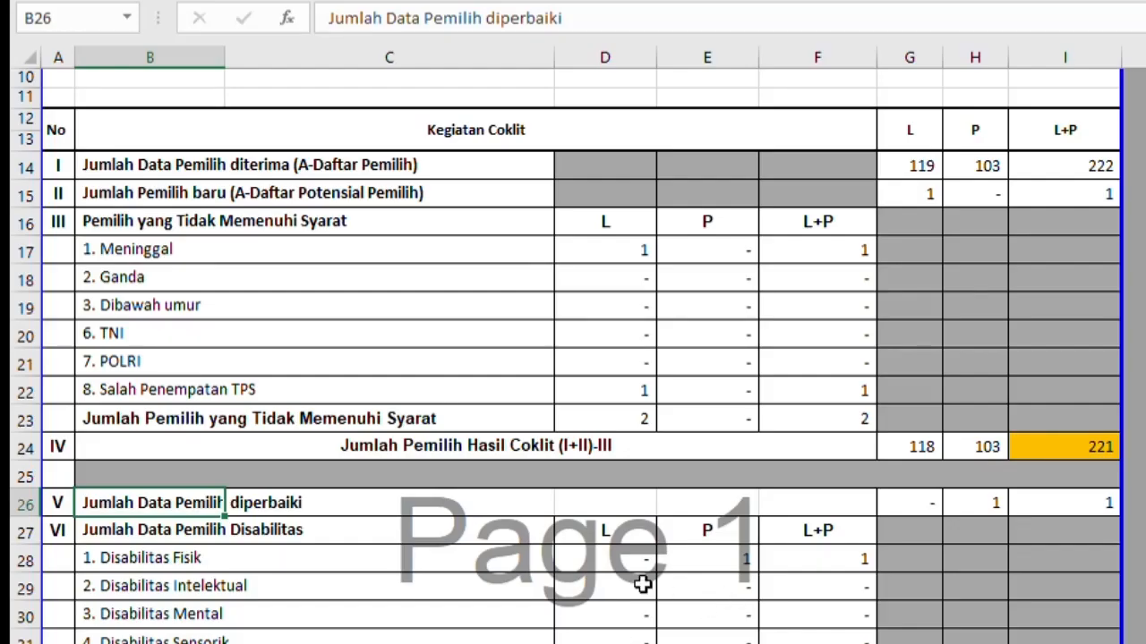
{"action": "left_click", "coordinate": [586, 557]}
{"action": "left_click", "coordinate": [840, 556]}
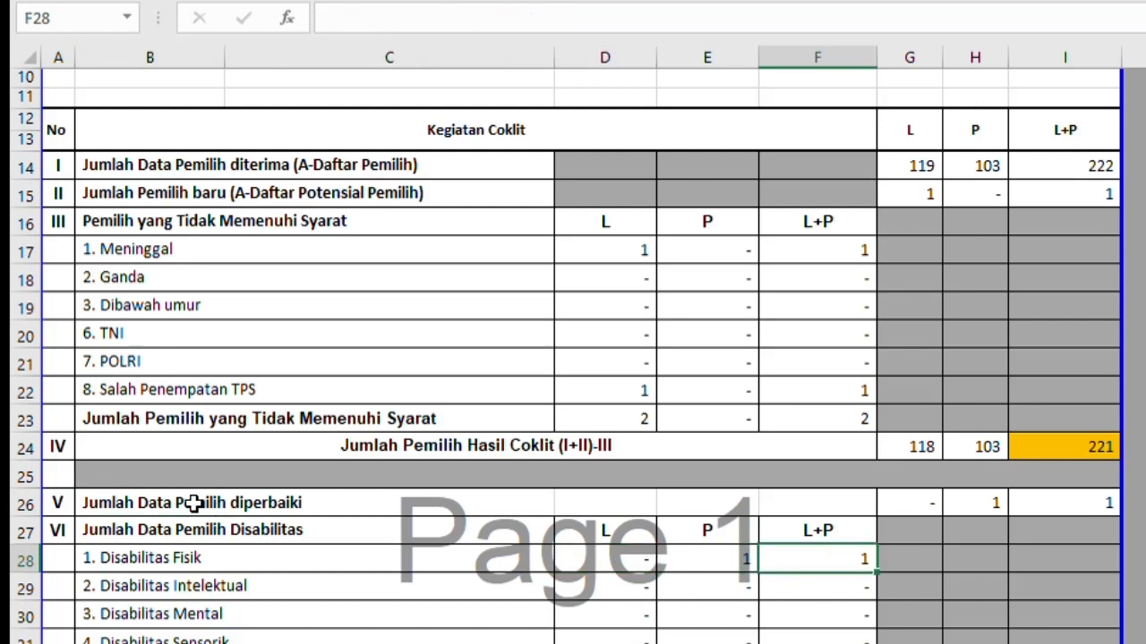
{"action": "left_click", "coordinate": [991, 506]}
{"action": "left_click", "coordinate": [1077, 511]}
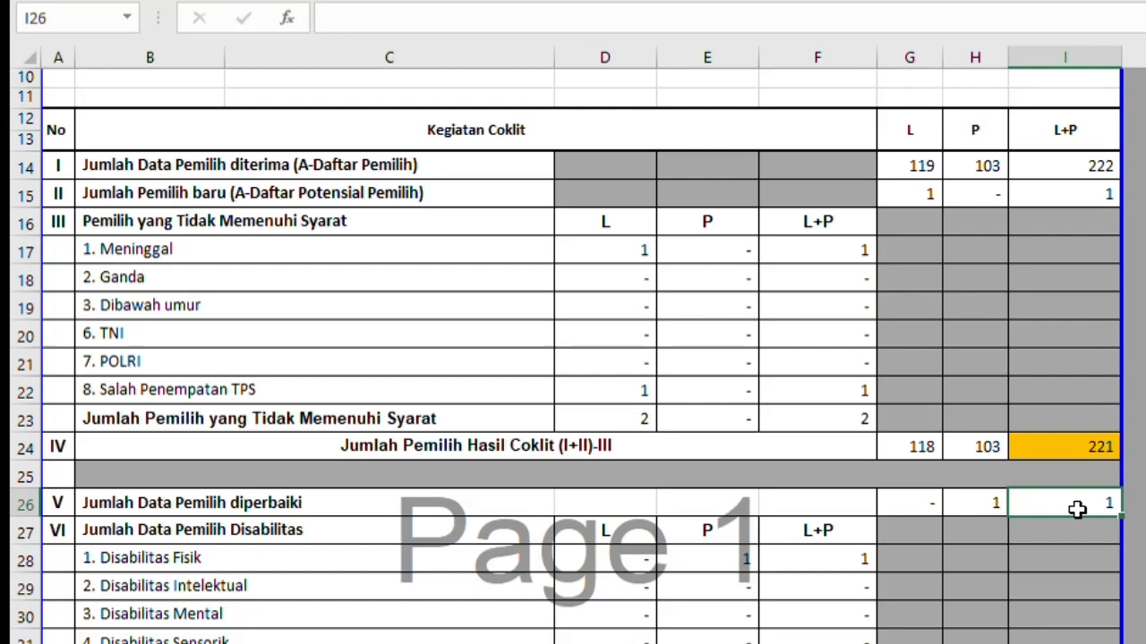
{"action": "scroll", "coordinate": [1077, 509], "scroll_direction": "down", "scroll_amount": 1}
{"action": "scroll", "coordinate": [1077, 510], "scroll_direction": "down", "scroll_amount": 1}
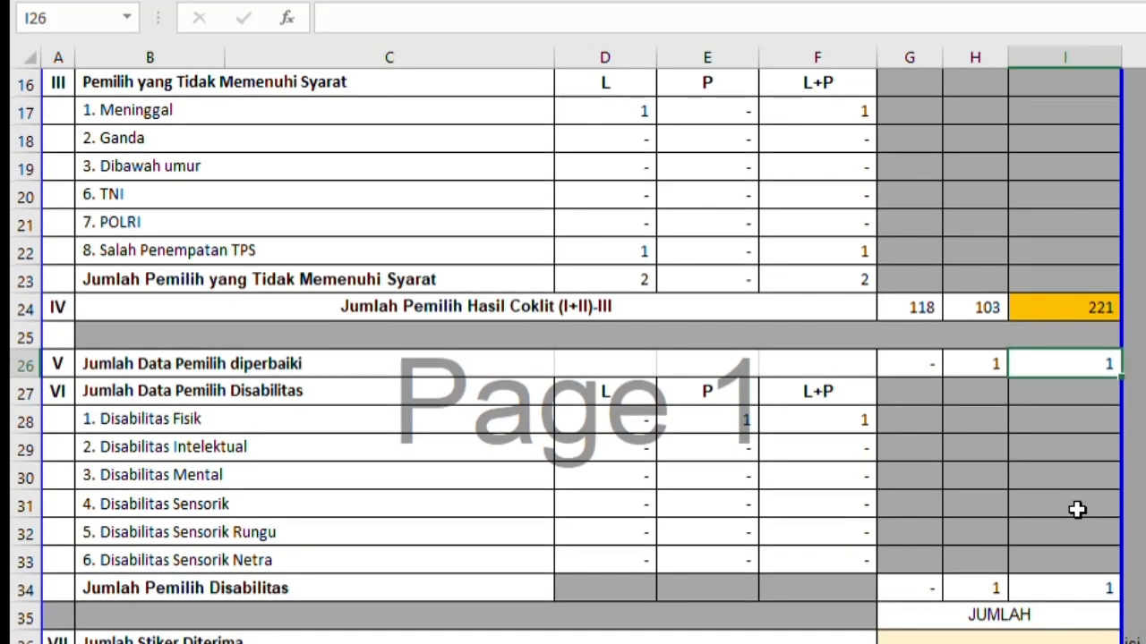
{"action": "scroll", "coordinate": [1077, 509], "scroll_direction": "down", "scroll_amount": 1}
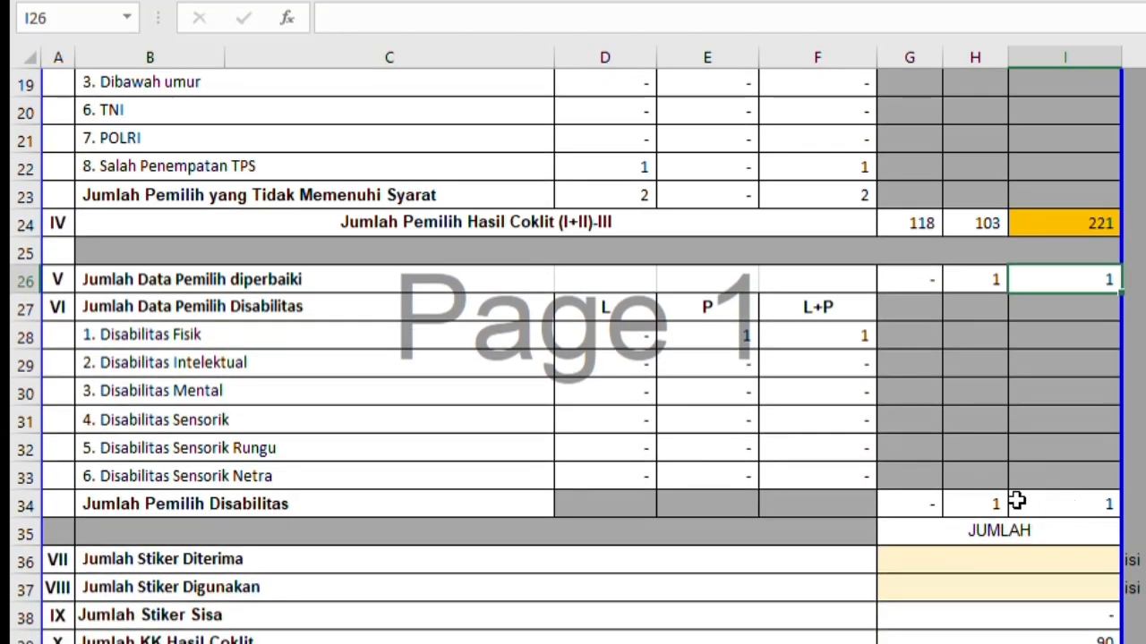
{"action": "left_click", "coordinate": [794, 424]}
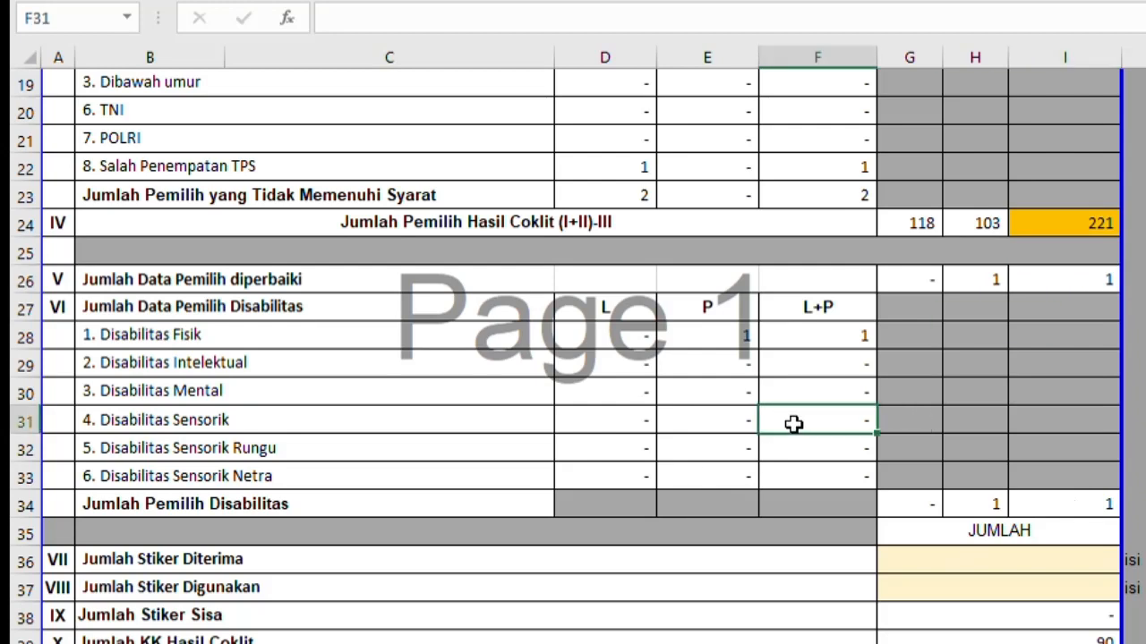
{"action": "scroll", "coordinate": [795, 424], "scroll_direction": "down", "scroll_amount": 1}
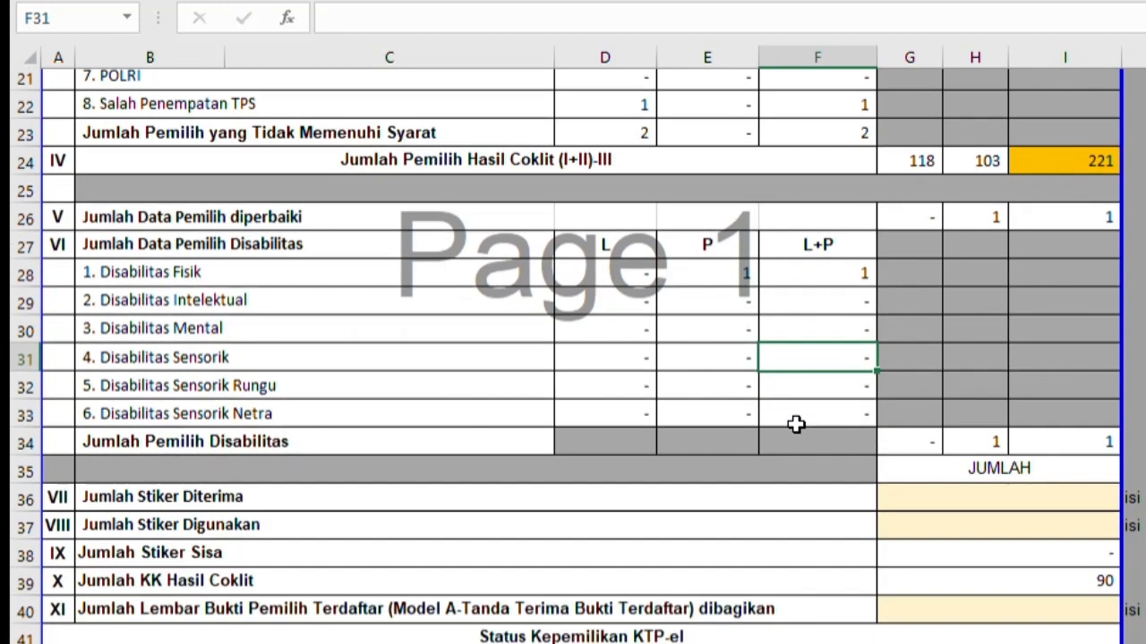